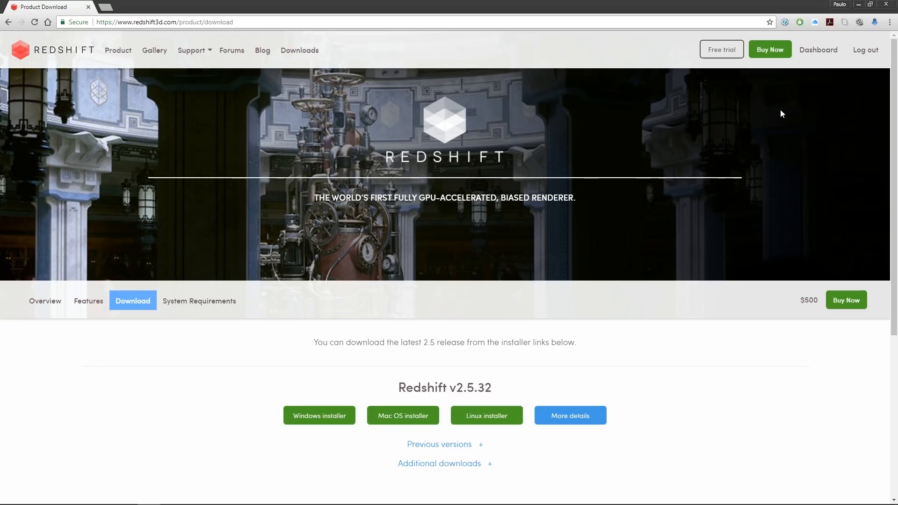
# Open the activation keys in the Redshift account dashboard and copy the permanent license's activation key
pyautogui.click(819, 49)
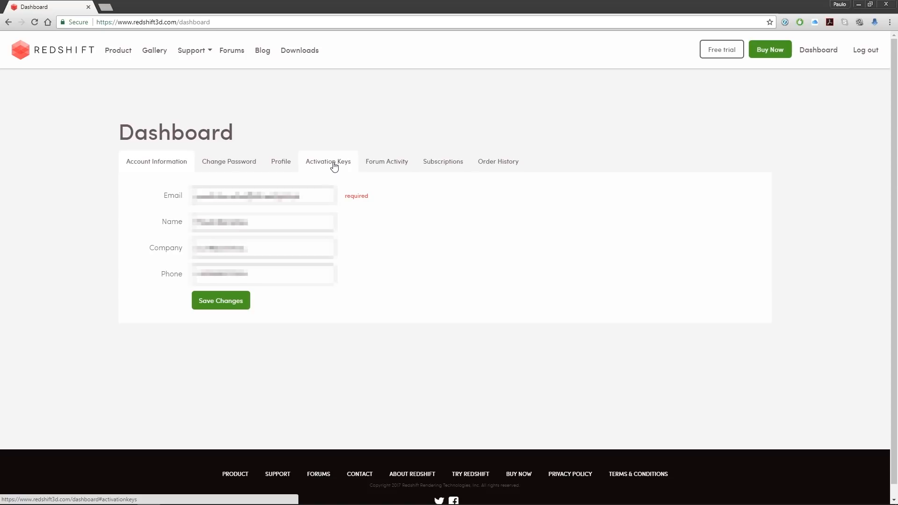
pyautogui.click(330, 164)
pyautogui.moveTo(226, 220); pyautogui.dragTo(156, 234)
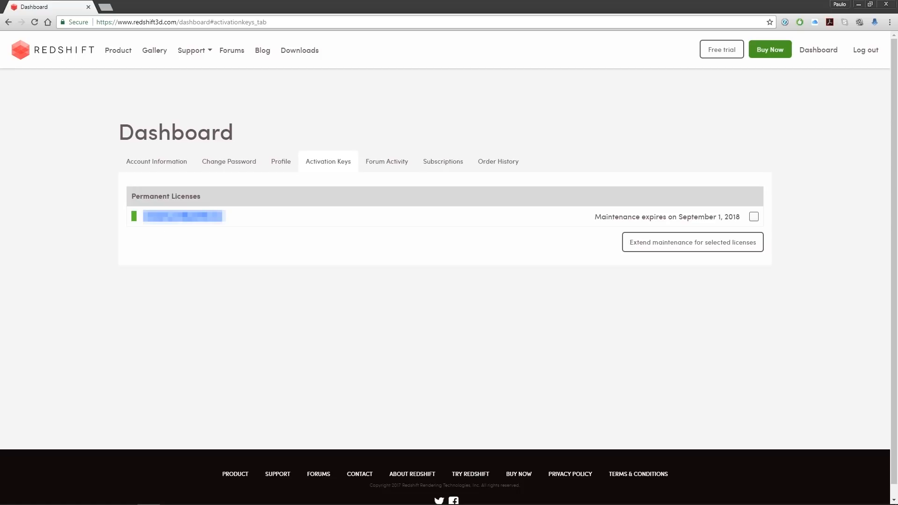
# Switch to the Redshift Licensing Tool, activate the license by pasting the activation key, and close the tool
pyautogui.moveTo(897, 477); pyautogui.dragTo(483, 156)
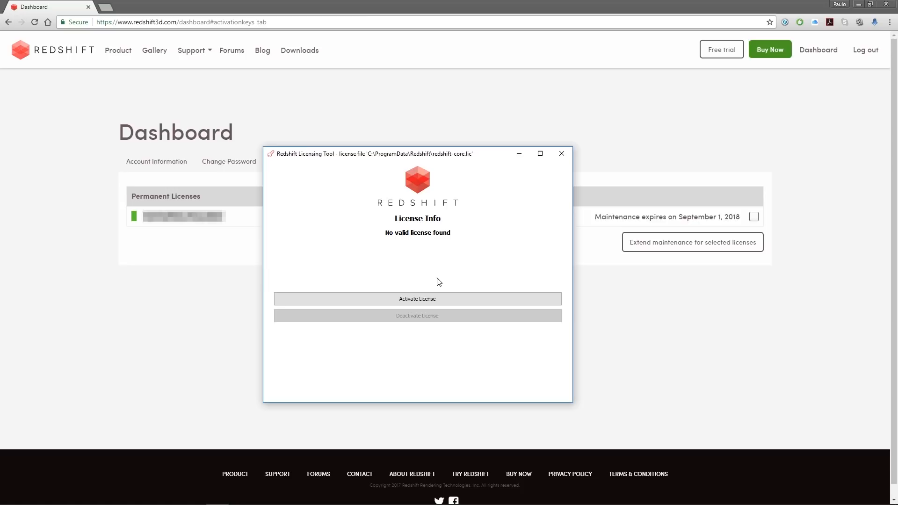
pyautogui.click(423, 300)
pyautogui.click(440, 323)
pyautogui.hotkey('ctrl', 'v')
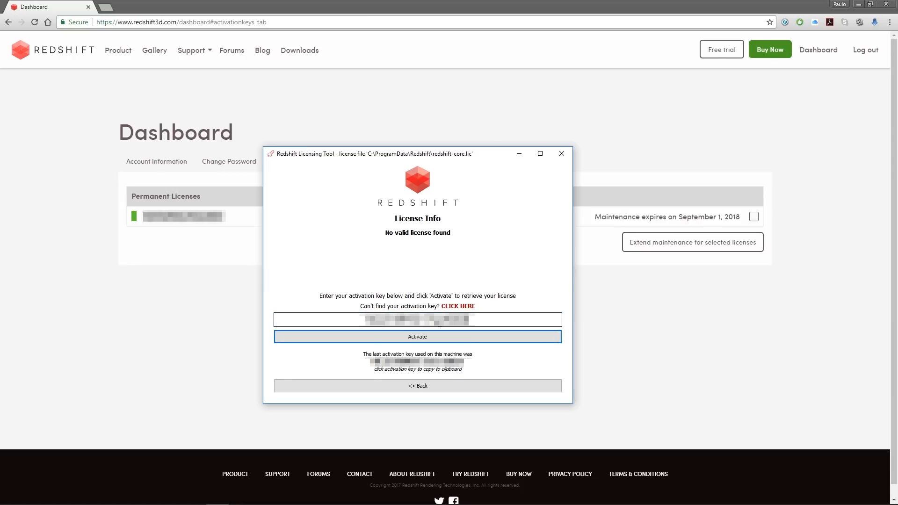
pyautogui.click(417, 337)
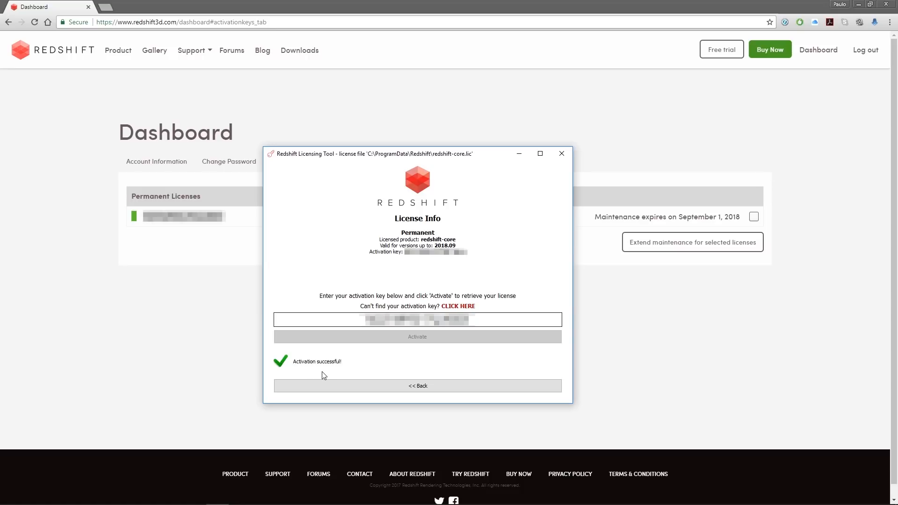
pyautogui.click(562, 154)
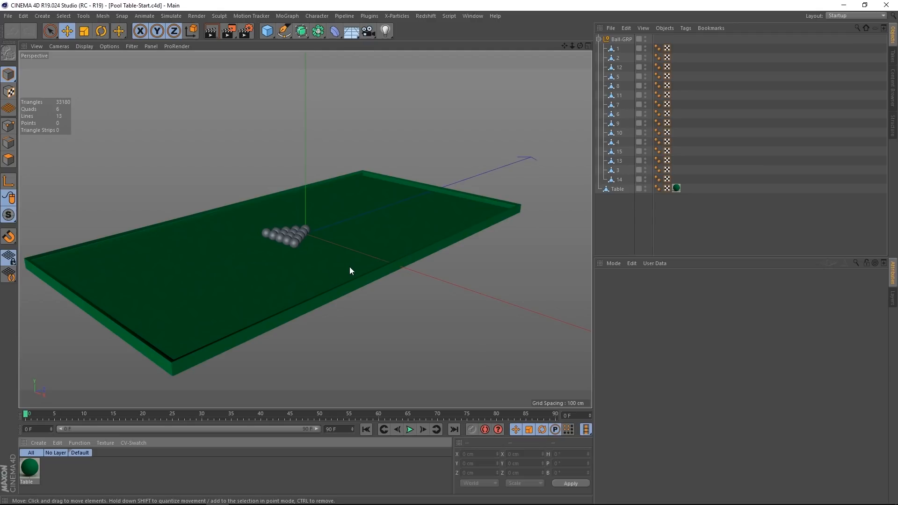
# In Cinema 4D, open the Redshift RenderView for the pool table scene and reposition its window lower, clear of the menu bar
pyautogui.keyDown('alt'); pyautogui.moveTo(307, 243); pyautogui.dragTo(281, 274); pyautogui.keyUp('alt')
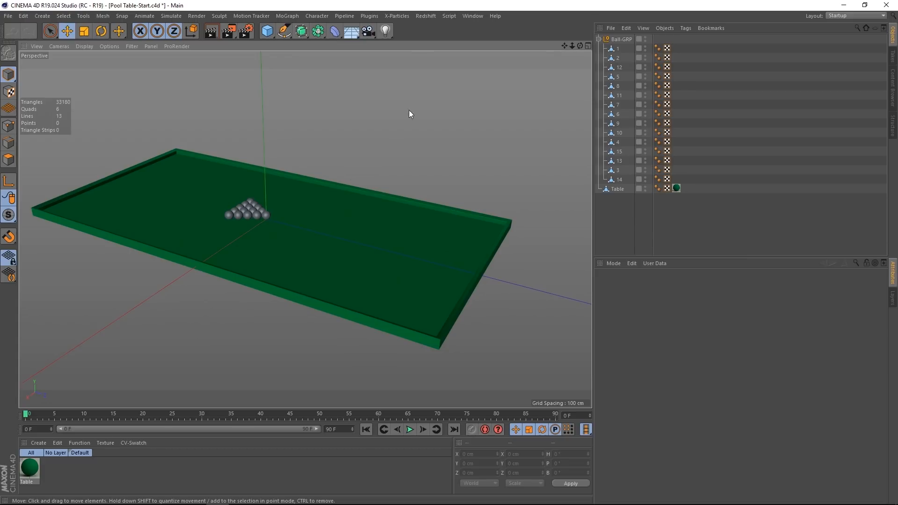
pyautogui.click(428, 16)
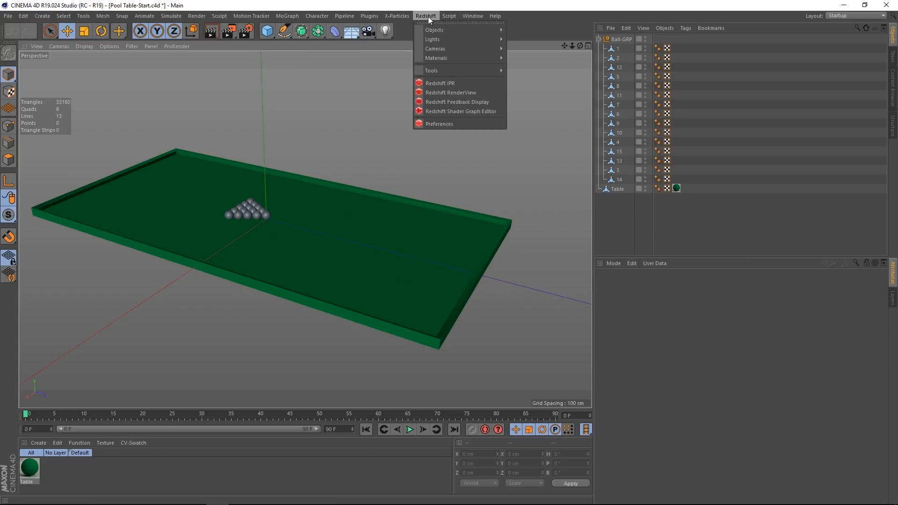
pyautogui.click(455, 93)
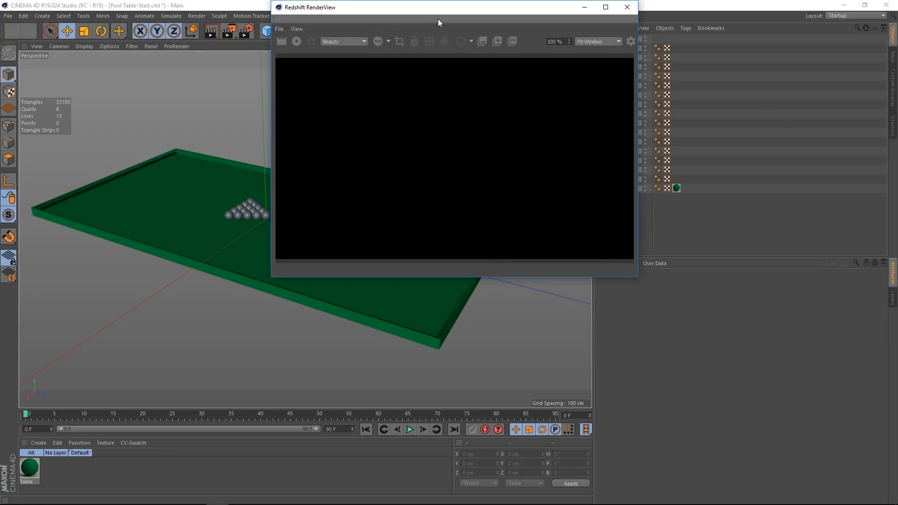
pyautogui.moveTo(442, 7); pyautogui.dragTo(444, 139)
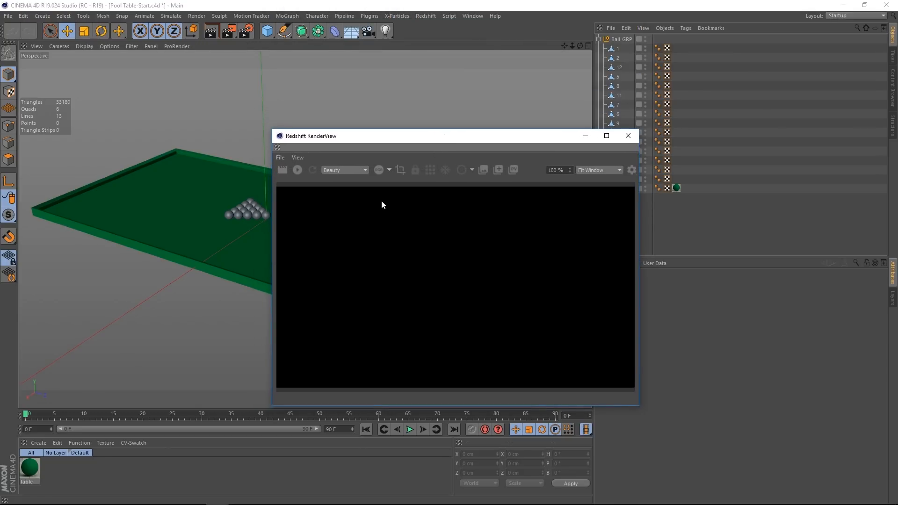
# Start interactive rendering of the pool table in the RenderView, reframe the scene, and refresh the render
pyautogui.click(298, 170)
pyautogui.moveTo(207, 234)
pyautogui.keyDown('alt'); pyautogui.mouseDown()
pyautogui.moveTo(150, 227)
pyautogui.moveTo(162, 206)
pyautogui.moveTo(156, 268)
pyautogui.moveTo(131, 240)
pyautogui.moveTo(174, 223)
pyautogui.moveTo(144, 232)
pyautogui.moveTo(196, 236)
pyautogui.moveTo(150, 237)
pyautogui.moveTo(191, 243)
pyautogui.mouseUp(); pyautogui.keyUp('alt')
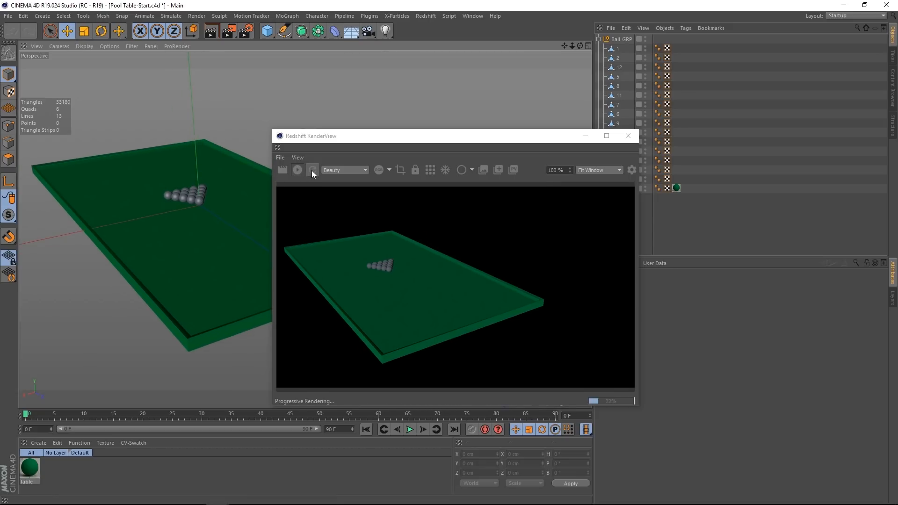
pyautogui.click(313, 171)
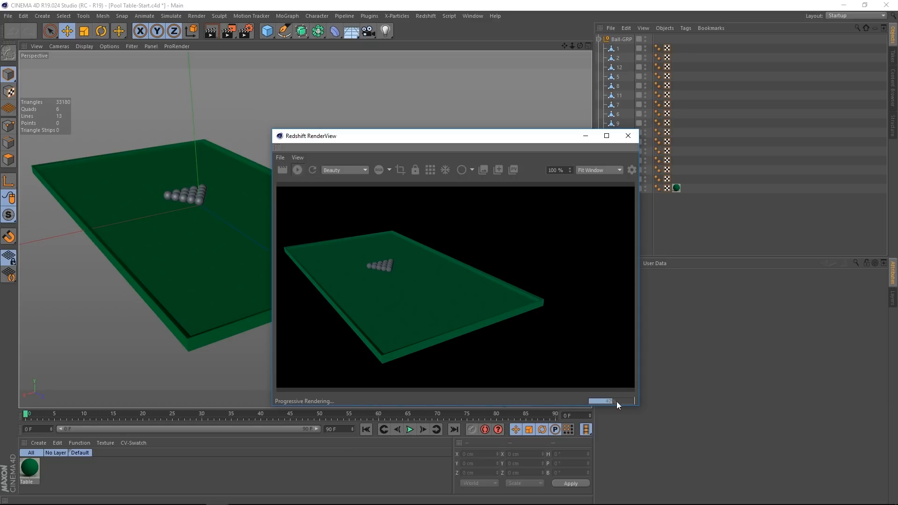
pyautogui.click(312, 170)
# Examine the RenderView's available render passes and its colour channel display options
pyautogui.click(362, 170)
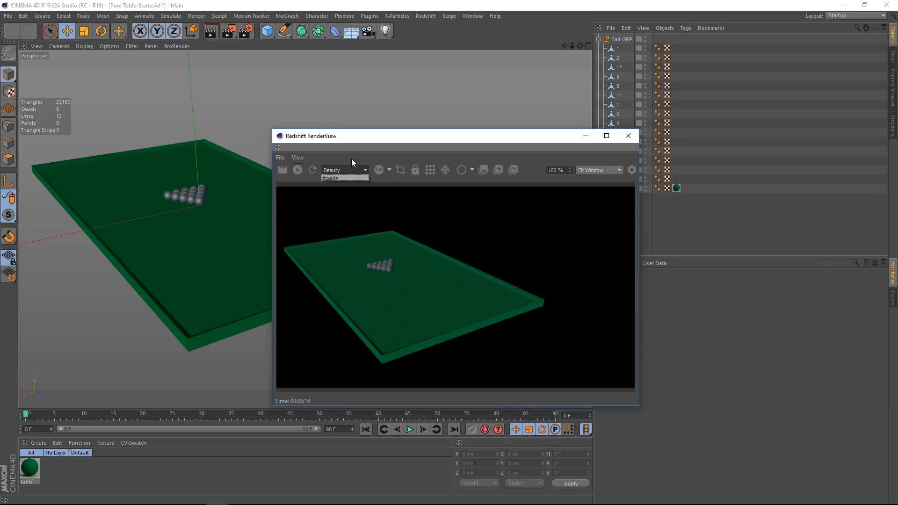
pyautogui.click(351, 159)
pyautogui.click(390, 169)
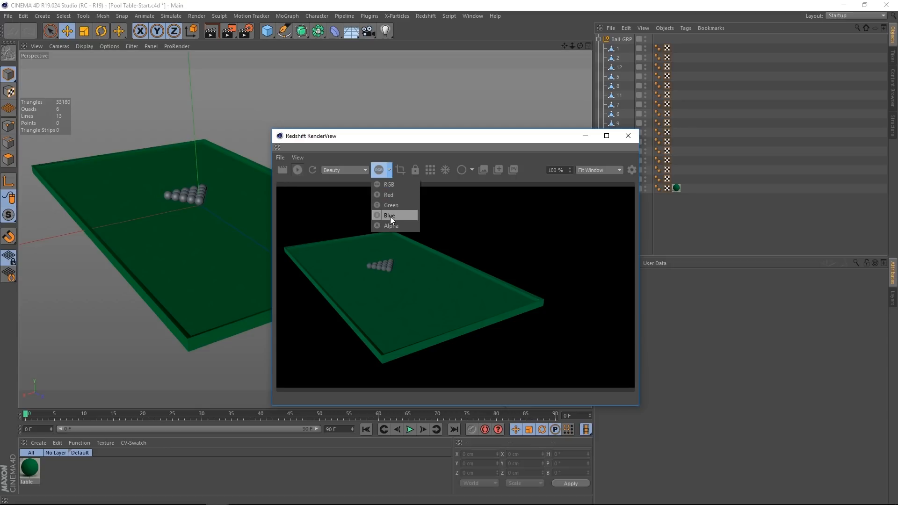
pyautogui.click(405, 155)
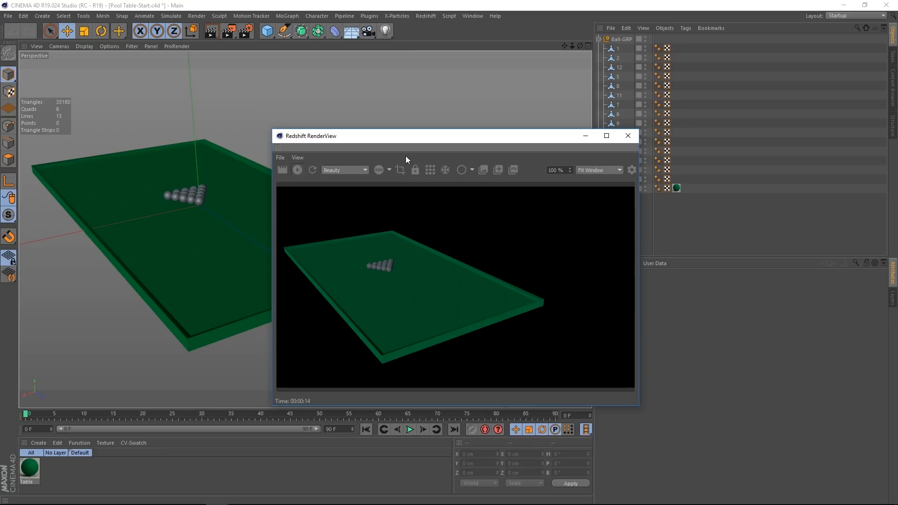
# Limit the render to a small region around the racked balls, and turn region rendering off again
pyautogui.click(401, 170)
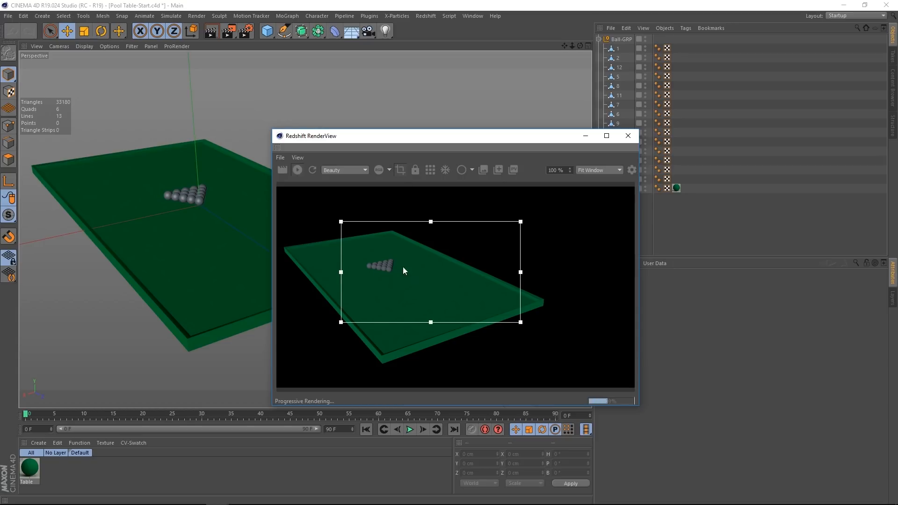
pyautogui.moveTo(520, 222); pyautogui.dragTo(424, 232)
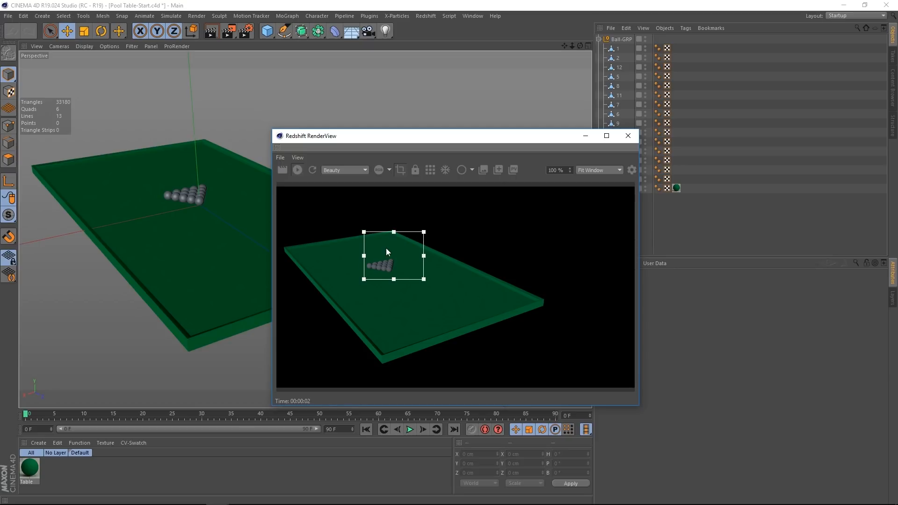
pyautogui.click(401, 169)
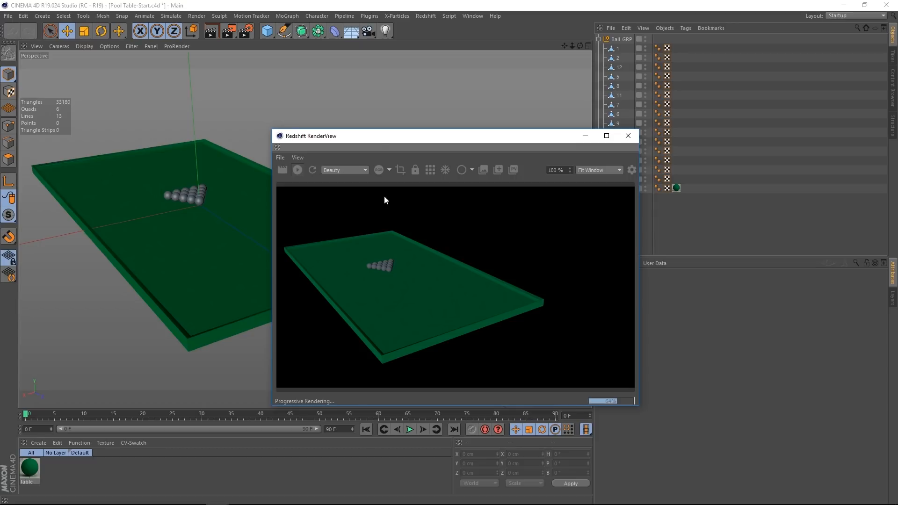
# Try adding a standard camera with a Redshift Camera tag, and delete that camera
pyautogui.click(369, 35)
pyautogui.rightClick(616, 40)
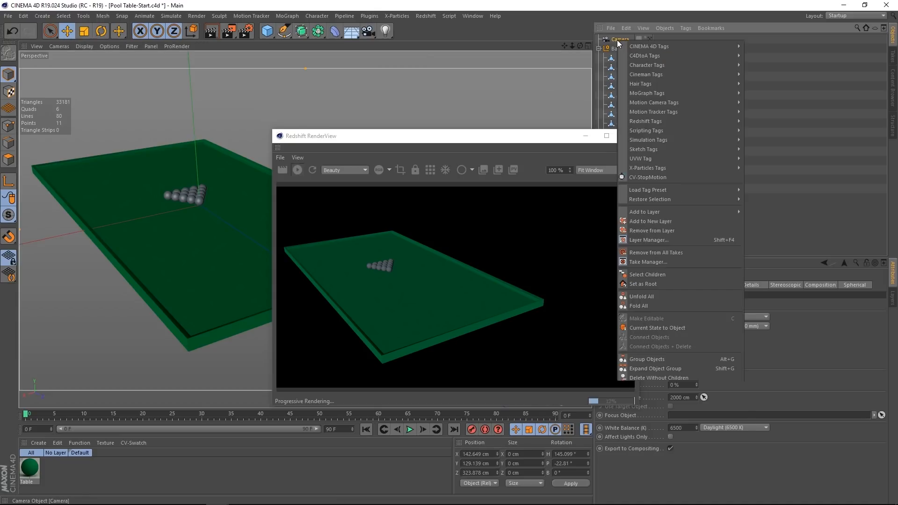
pyautogui.moveTo(654, 122)
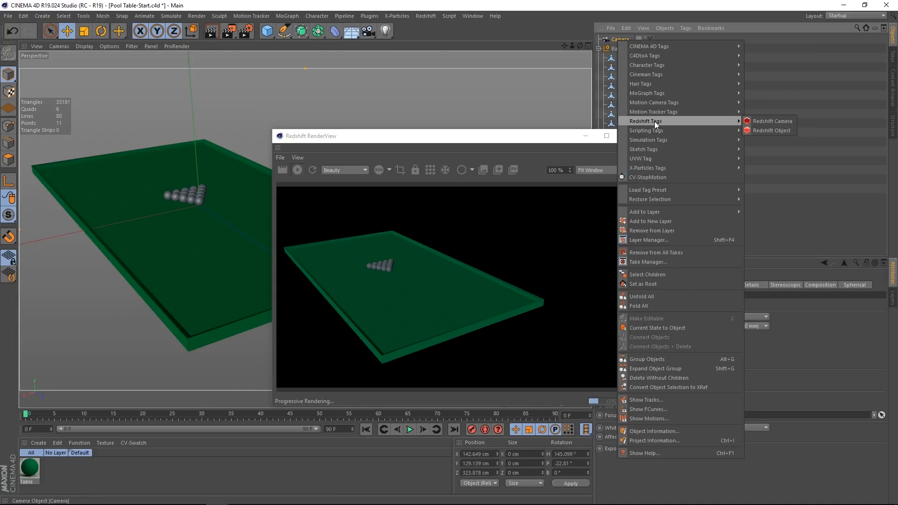
pyautogui.click(776, 122)
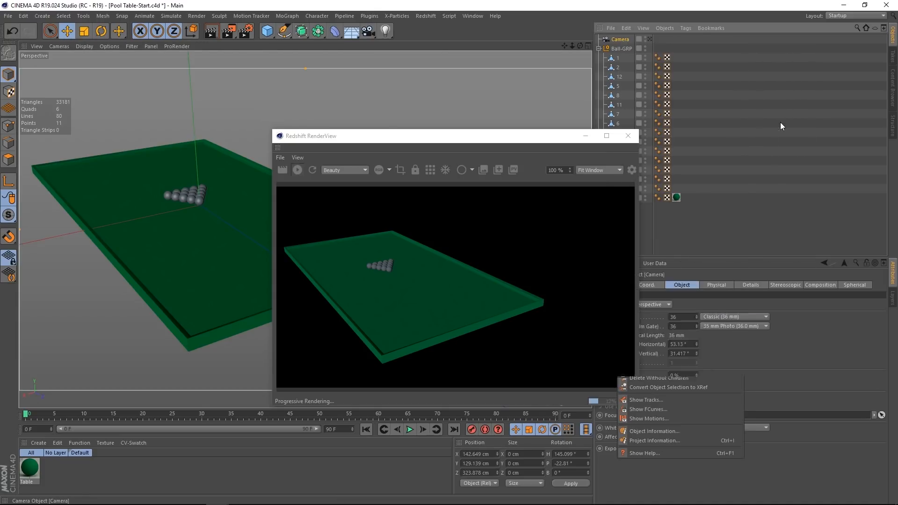
pyautogui.click(624, 41)
pyautogui.press('Delete')
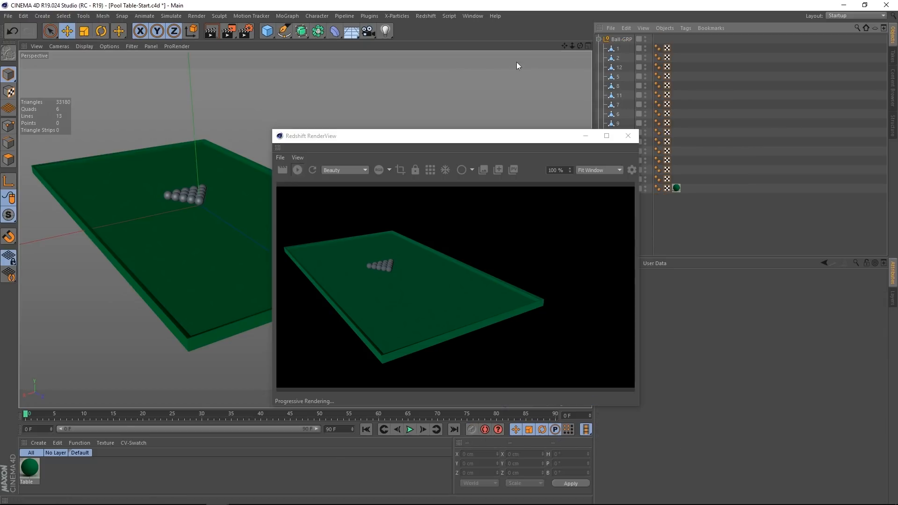
# Add a Standard Redshift camera, look through it, and frame the pool table lengthwise
pyautogui.click(426, 16)
pyautogui.moveTo(429, 48)
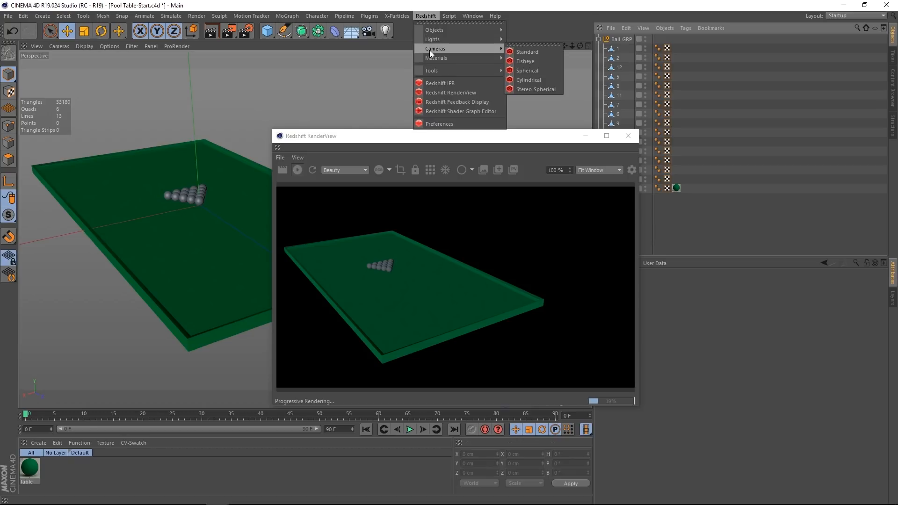
pyautogui.click(545, 54)
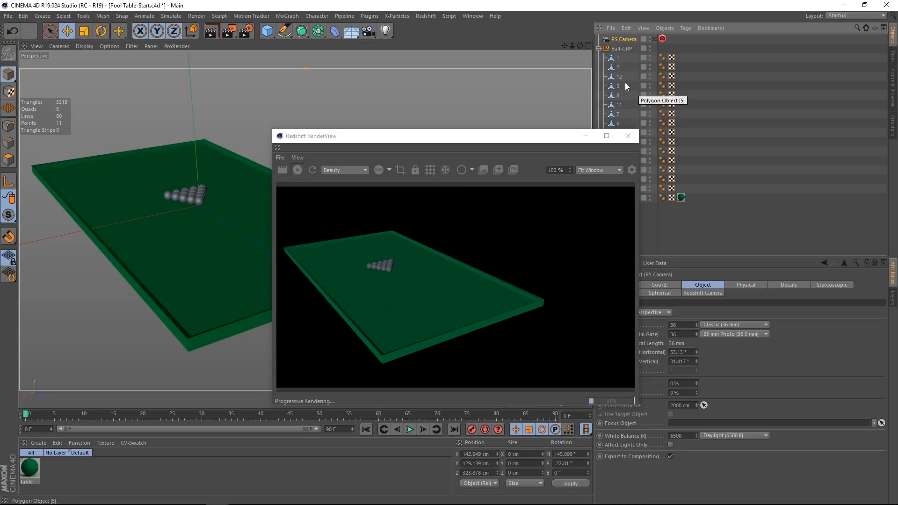
pyautogui.click(654, 40)
pyautogui.keyDown('alt'); pyautogui.moveTo(181, 248); pyautogui.dragTo(164, 239); pyautogui.keyUp('alt')
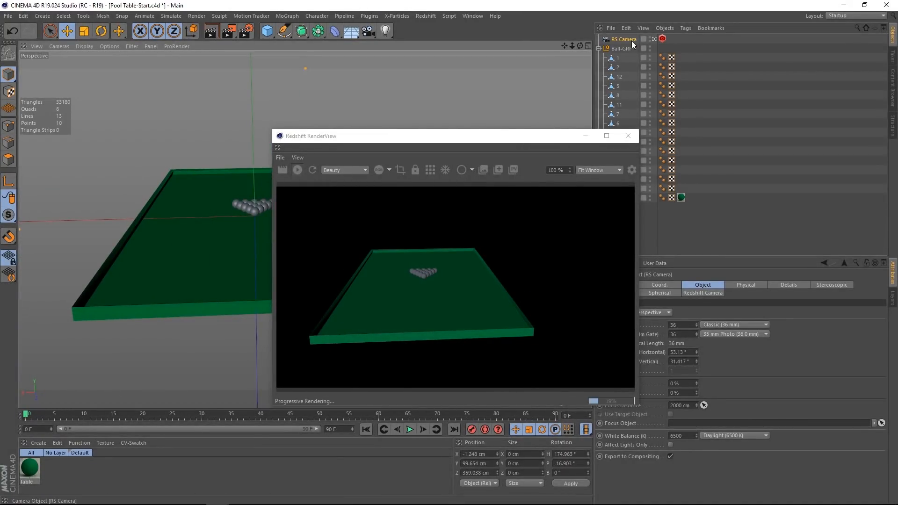
# Lock the RenderView to the RS Camera, and leave the camera's view to see the table and camera from outside
pyautogui.click(416, 171)
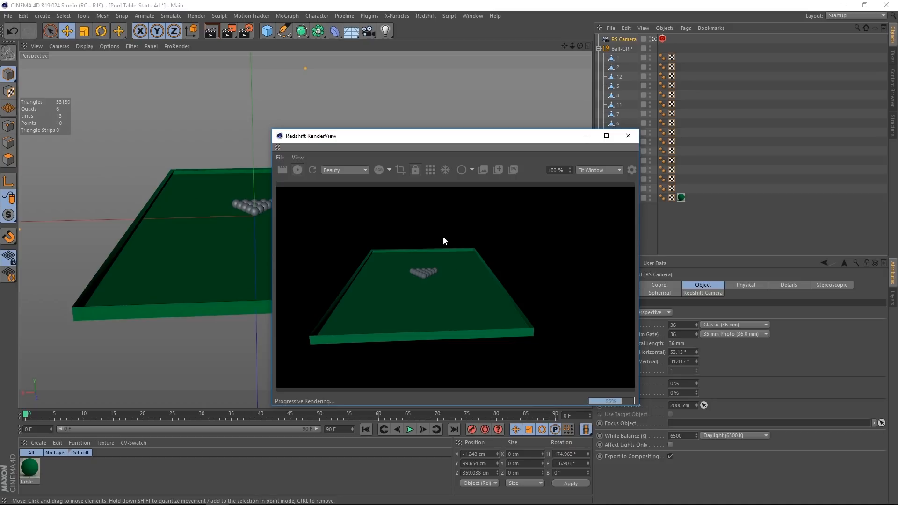
pyautogui.click(655, 39)
pyautogui.keyDown('alt'); pyautogui.moveTo(203, 217); pyautogui.dragTo(176, 223, button='right'); pyautogui.keyUp('alt')
pyautogui.keyDown('alt'); pyautogui.moveTo(175, 222); pyautogui.dragTo(254, 217); pyautogui.keyUp('alt')
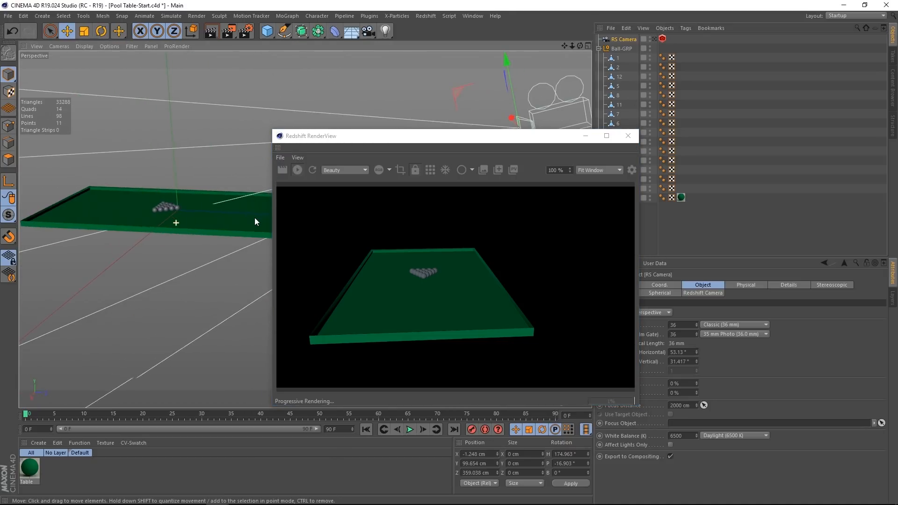
pyautogui.keyDown('alt'); pyautogui.moveTo(162, 246); pyautogui.dragTo(122, 282, button='middle'); pyautogui.keyUp('alt')
pyautogui.keyDown('alt'); pyautogui.moveTo(136, 268); pyautogui.dragTo(293, 309); pyautogui.keyUp('alt')
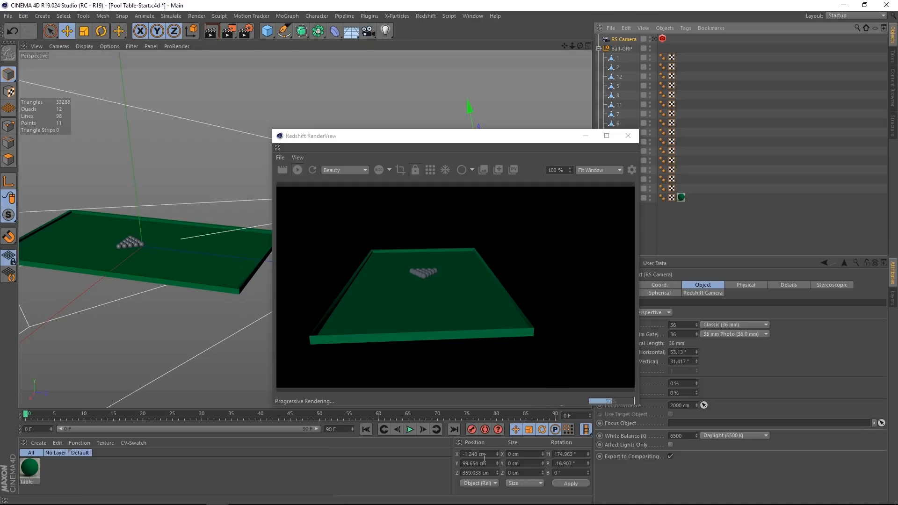
# Set the RS Camera's position to X 0, Y 34, Z 34.3 cm and its rotation to H 180°, P -36°, B 0°
pyautogui.moveTo(489, 454); pyautogui.dragTo(446, 452)
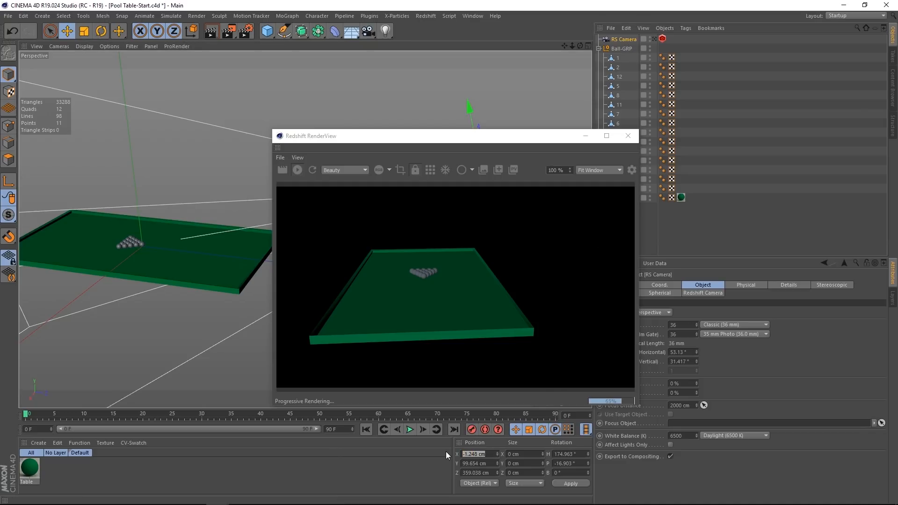
pyautogui.write('0')
pyautogui.press('Return')
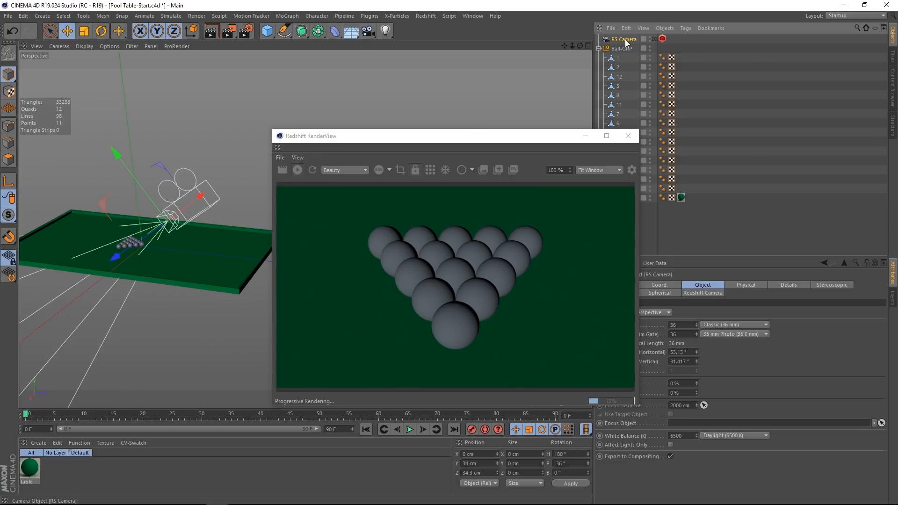
# Add a Protection tag to the RS Camera
pyautogui.rightClick(625, 40)
pyautogui.moveTo(671, 46)
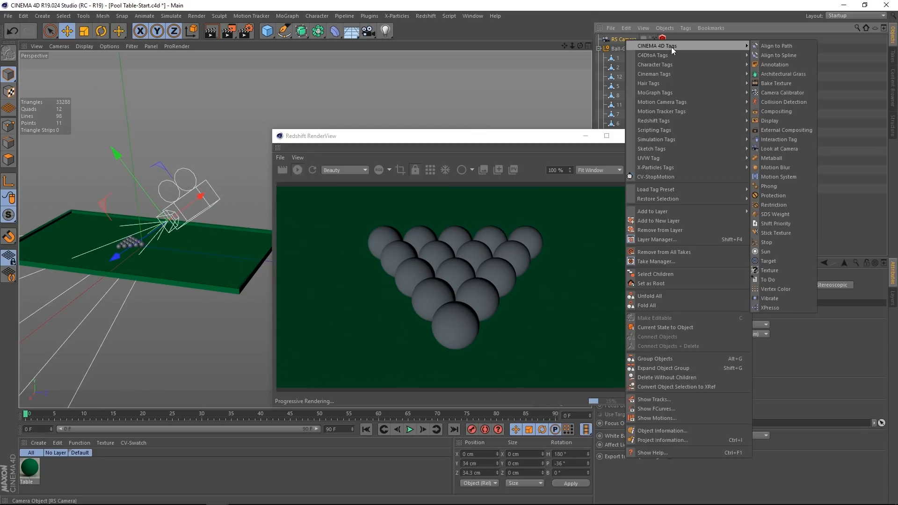
pyautogui.click(772, 195)
# Move the RenderView clear of the camera's attributes and set the RS Camera's focal length to 50 mm
pyautogui.moveTo(578, 140); pyautogui.dragTo(524, 135)
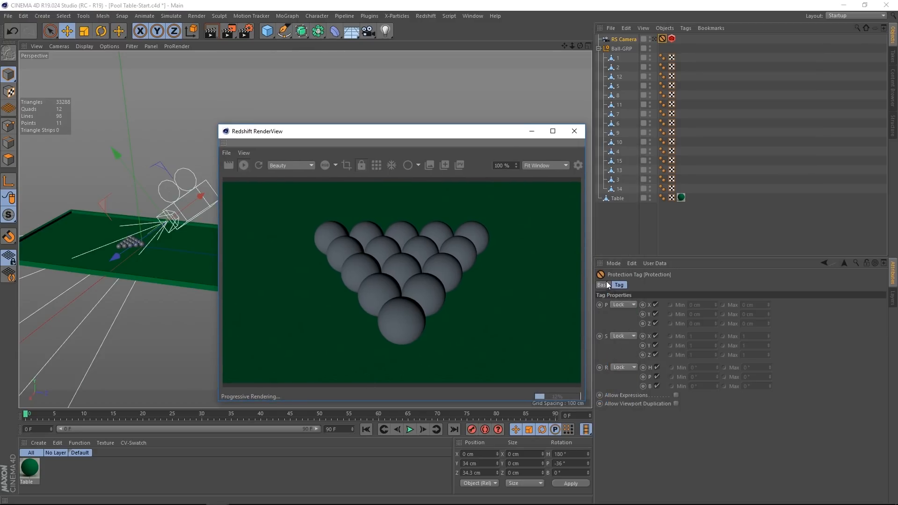
pyautogui.click(622, 39)
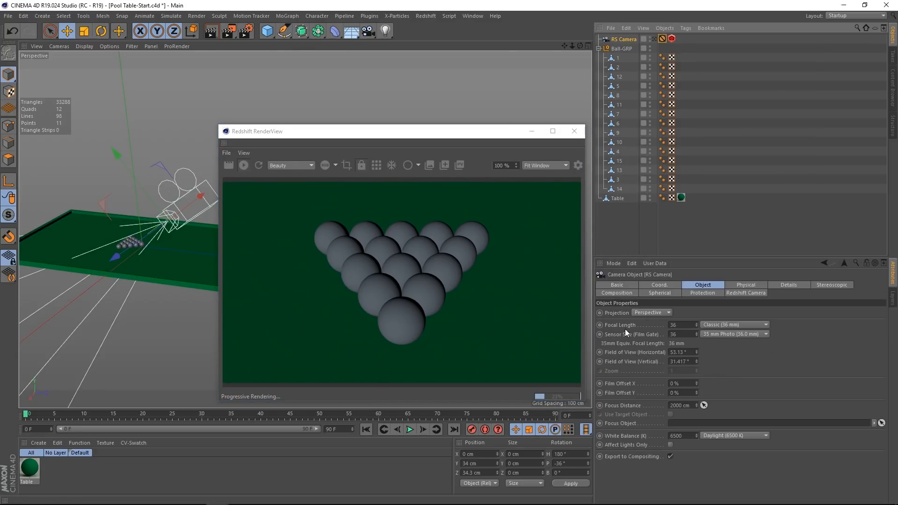
pyautogui.click(679, 326)
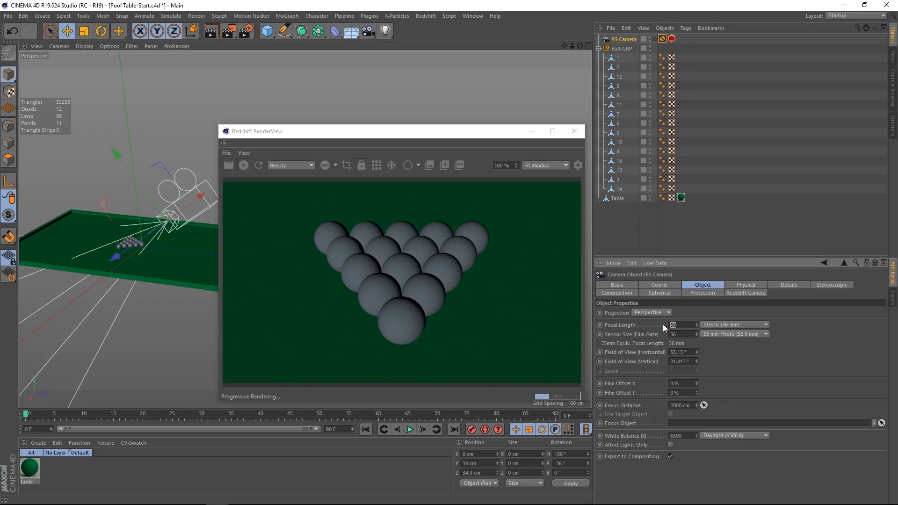
pyautogui.write('50')
pyautogui.press('Return')
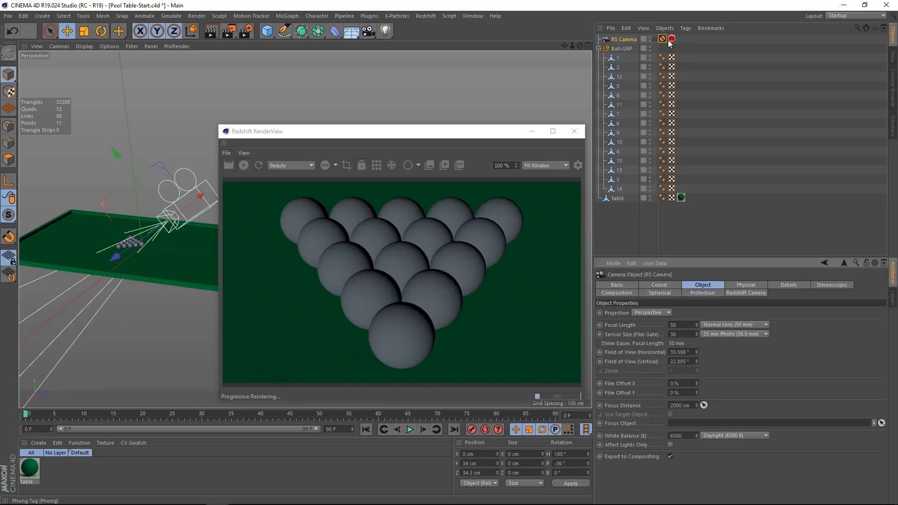
# Enable exposure in the RS Camera's Redshift tag and set the film speed to ISO 400
pyautogui.click(671, 39)
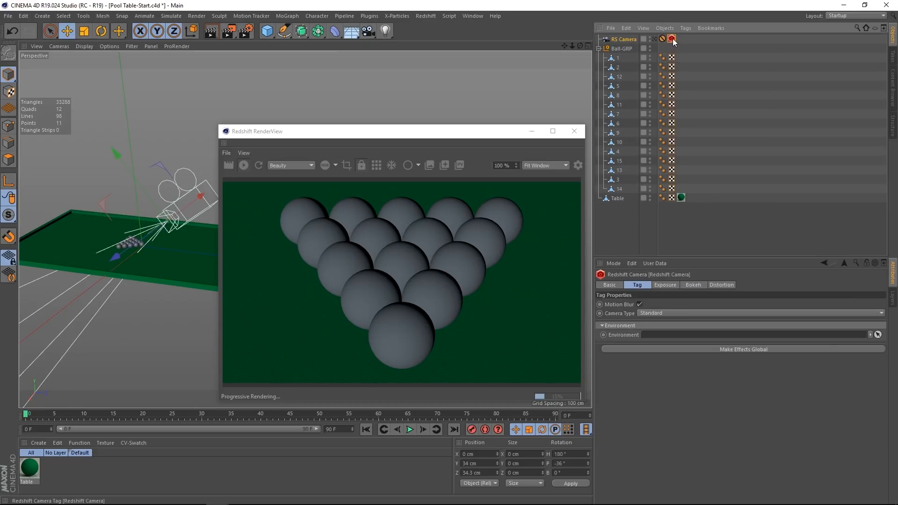
pyautogui.click(669, 285)
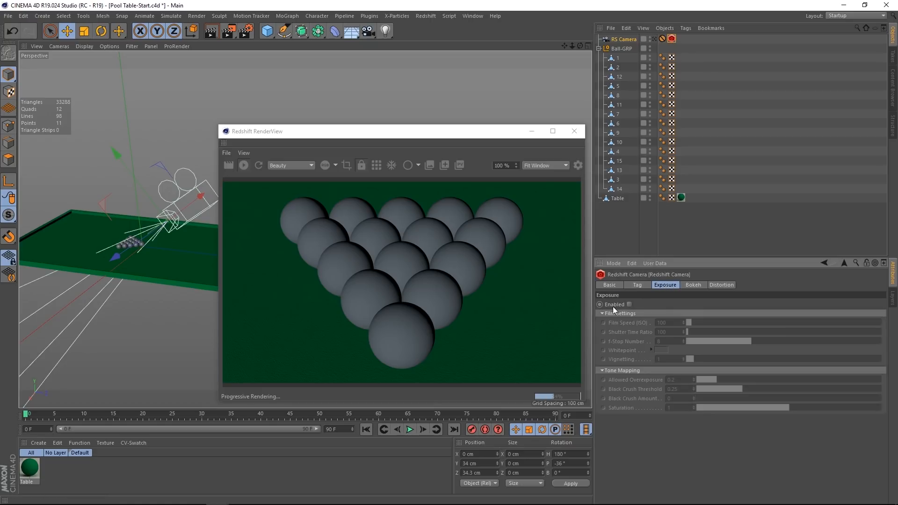
pyautogui.click(629, 304)
pyautogui.doubleClick(664, 323)
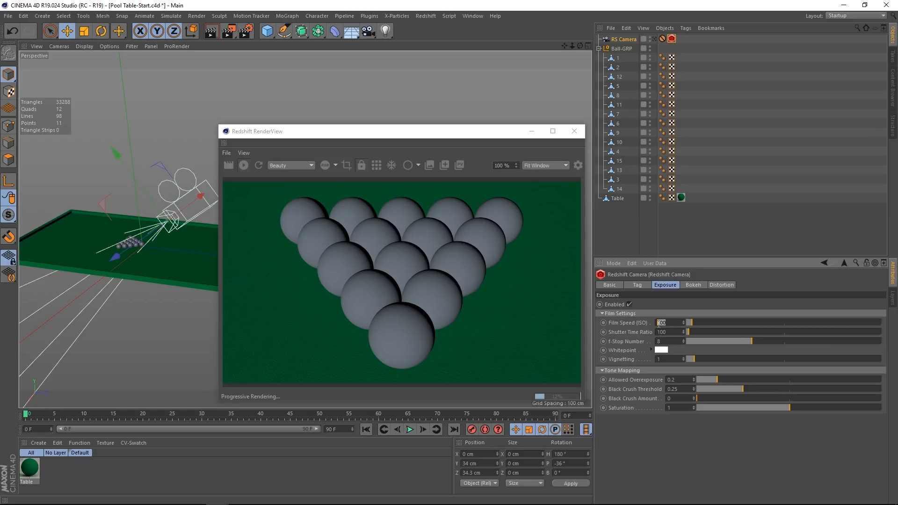
pyautogui.write('400')
pyautogui.press('Return')
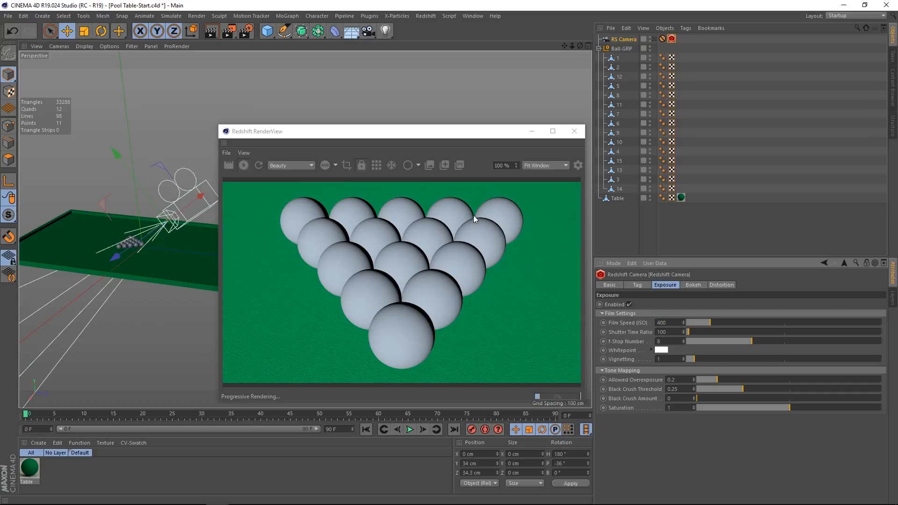
# Add a Redshift Area Light to the scene
pyautogui.moveTo(450, 142); pyautogui.dragTo(501, 149)
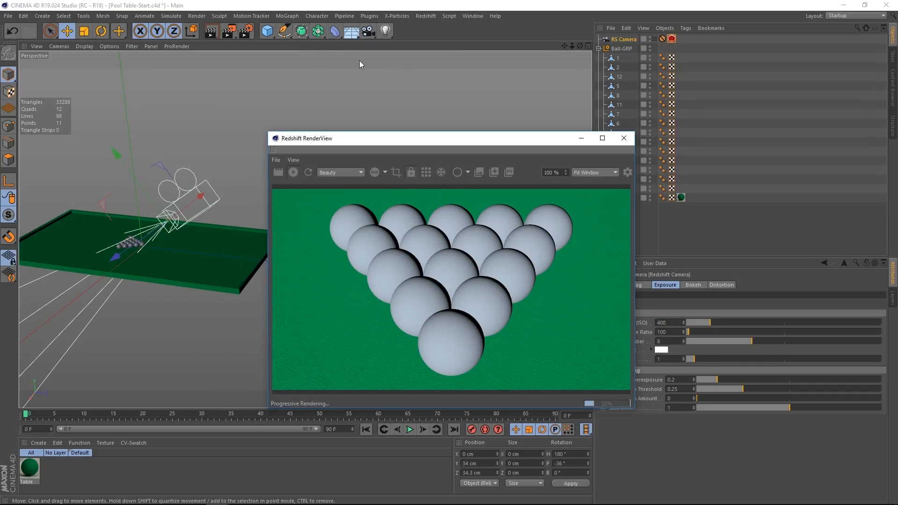
pyautogui.click(426, 16)
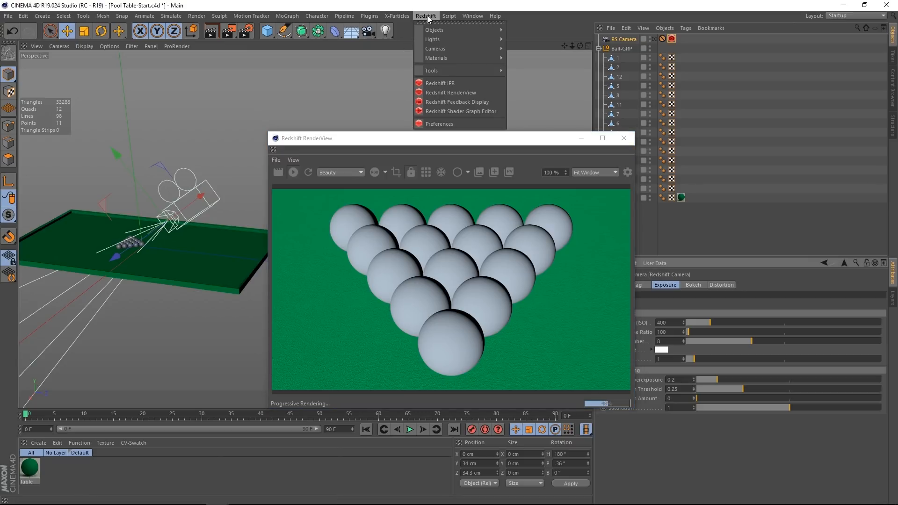
pyautogui.moveTo(479, 39)
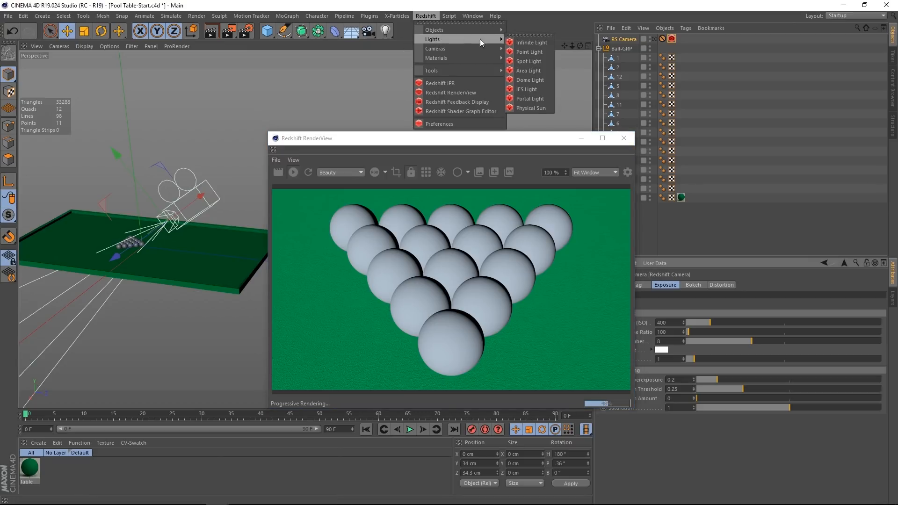
pyautogui.click(528, 71)
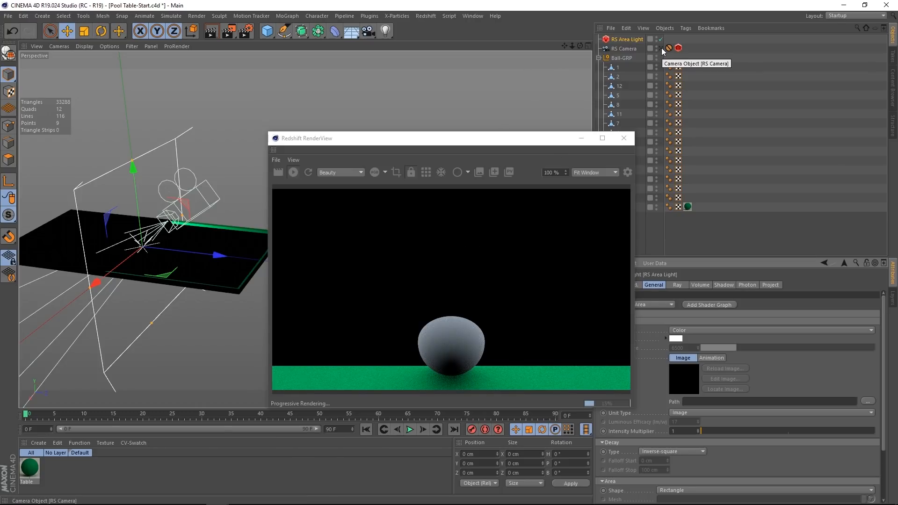
# Unlock the RenderView from the RS Camera and move it clear of the light in the viewport
pyautogui.click(411, 173)
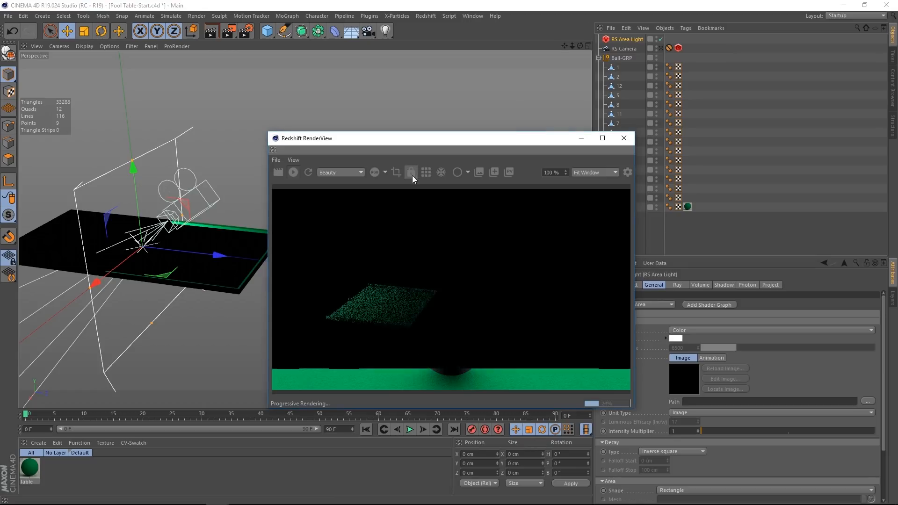
pyautogui.keyDown('alt'); pyautogui.moveTo(127, 257); pyautogui.dragTo(154, 225); pyautogui.keyUp('alt')
pyautogui.moveTo(422, 144); pyautogui.dragTo(495, 121)
pyautogui.keyDown('alt'); pyautogui.moveTo(253, 209); pyautogui.dragTo(250, 227); pyautogui.keyUp('alt')
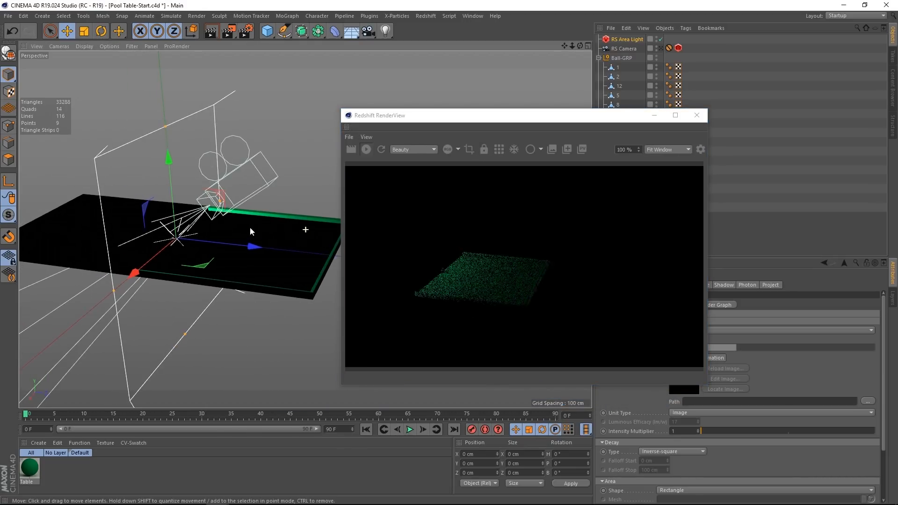
# Rotate the RS Area Light to a pitch of -90° and raise it to about 66 cm above the table
pyautogui.press('r')
pyautogui.moveTo(206, 200); pyautogui.dragTo(220, 266)
pyautogui.press('e')
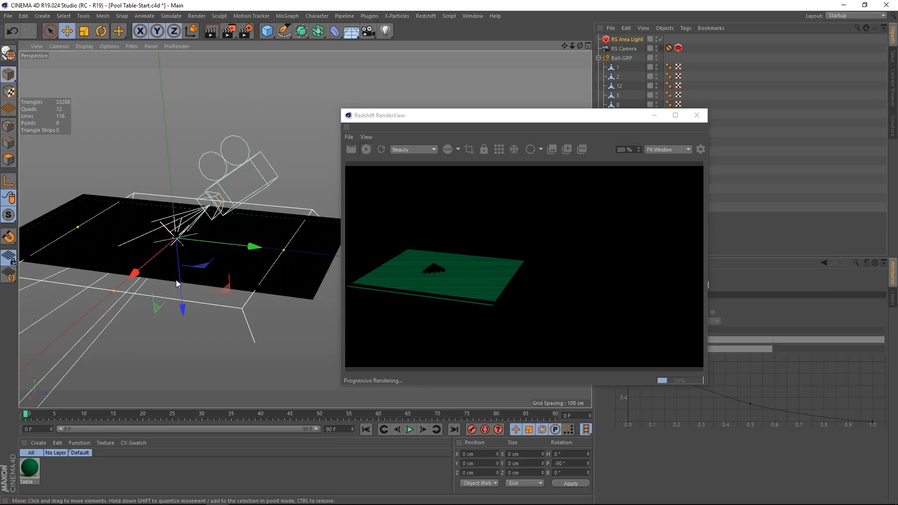
pyautogui.moveTo(182, 302); pyautogui.dragTo(176, 223)
pyautogui.moveTo(215, 263)
pyautogui.keyDown('alt'); pyautogui.mouseDown()
pyautogui.moveTo(217, 228)
pyautogui.moveTo(205, 268)
pyautogui.mouseUp(); pyautogui.keyUp('alt')
pyautogui.scroll(5, 206, 268)
pyautogui.keyDown('alt'); pyautogui.moveTo(203, 268); pyautogui.dragTo(187, 295, button='middle'); pyautogui.keyUp('alt')
pyautogui.keyDown('alt'); pyautogui.moveTo(236, 229); pyautogui.dragTo(250, 207); pyautogui.keyUp('alt')
pyautogui.scroll(-5, 281, 201)
pyautogui.keyDown('alt'); pyautogui.moveTo(309, 180); pyautogui.dragTo(317, 192); pyautogui.keyUp('alt')
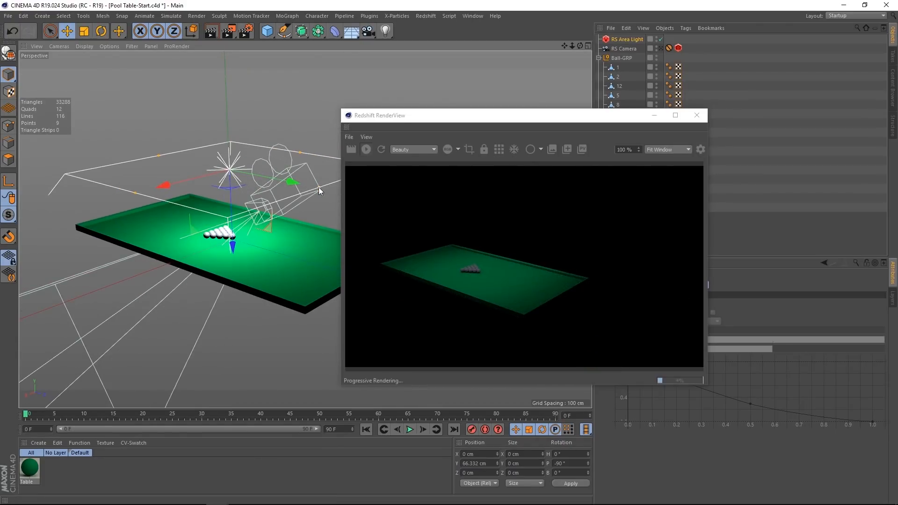
# Resize the area light to about 75 cm in X and lower it to about 42 cm above the table
pyautogui.moveTo(300, 152); pyautogui.dragTo(253, 164)
pyautogui.scroll(4, 203, 165)
pyautogui.moveTo(206, 180)
pyautogui.keyDown('alt'); pyautogui.mouseDown()
pyautogui.moveTo(203, 165)
pyautogui.moveTo(202, 175)
pyautogui.mouseUp(); pyautogui.keyUp('alt')
pyautogui.moveTo(181, 245); pyautogui.dragTo(173, 279)
pyautogui.keyDown('alt'); pyautogui.moveTo(189, 209); pyautogui.dragTo(196, 187); pyautogui.keyUp('alt')
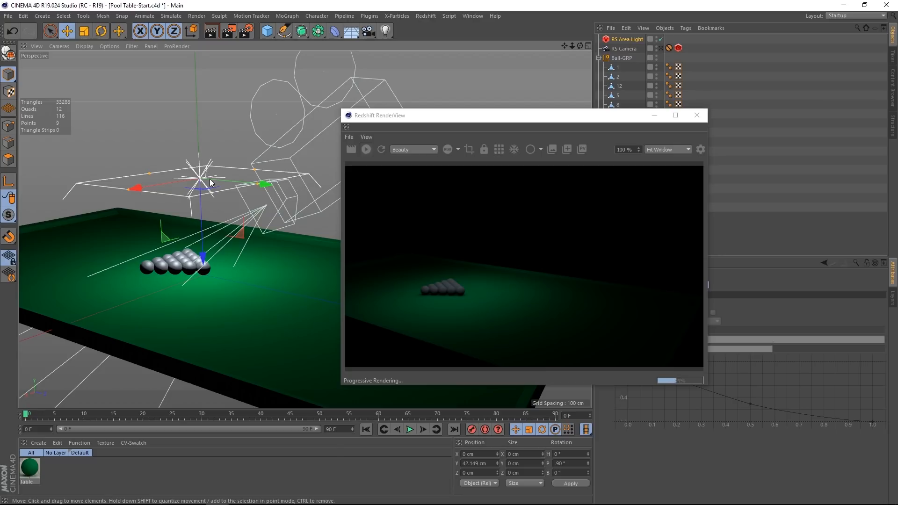
pyautogui.keyDown('alt'); pyautogui.moveTo(201, 215); pyautogui.dragTo(201, 135); pyautogui.keyUp('alt')
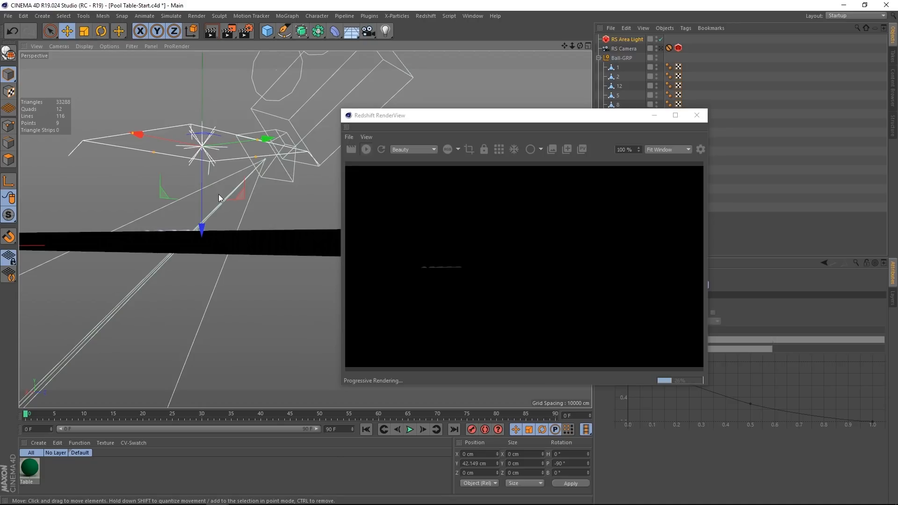
pyautogui.keyDown('alt'); pyautogui.moveTo(218, 195); pyautogui.dragTo(198, 192); pyautogui.keyUp('alt')
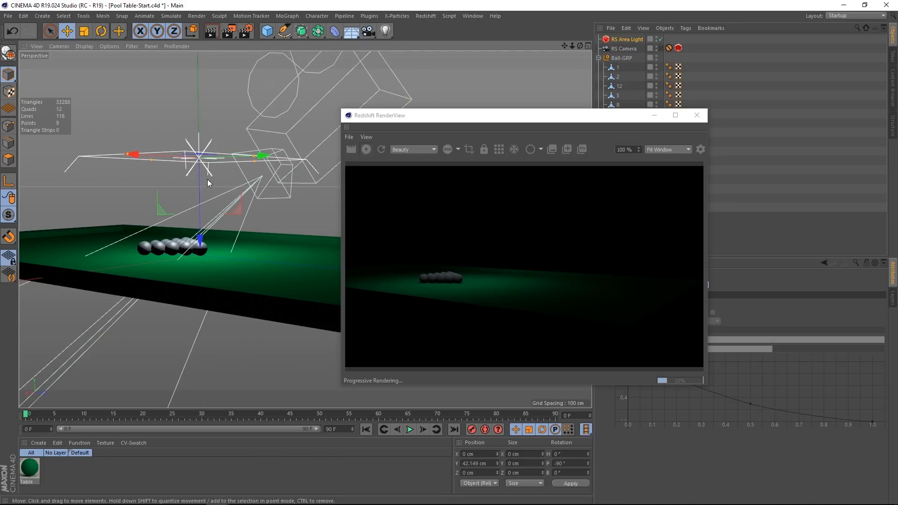
pyautogui.moveTo(187, 185)
pyautogui.keyDown('alt'); pyautogui.mouseDown()
pyautogui.moveTo(186, 175)
pyautogui.moveTo(188, 204)
pyautogui.moveTo(188, 197)
pyautogui.mouseUp(); pyautogui.keyUp('alt')
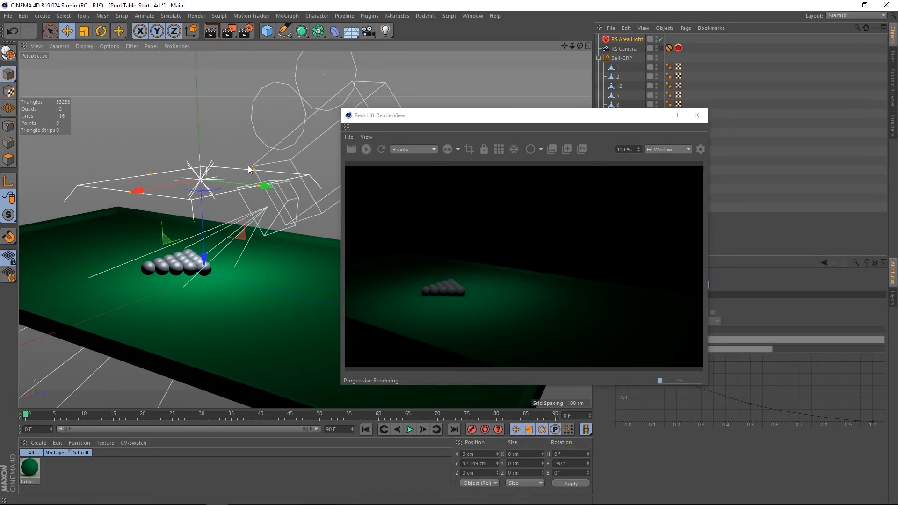
# Set the RS Area Light's Y position to 47 cm
pyautogui.click(214, 116)
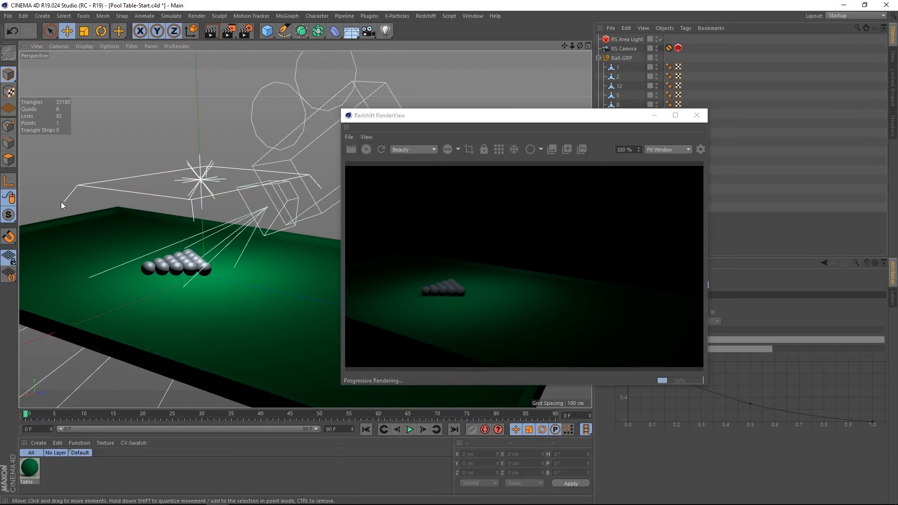
pyautogui.click(207, 182)
pyautogui.doubleClick(482, 463)
pyautogui.write('47')
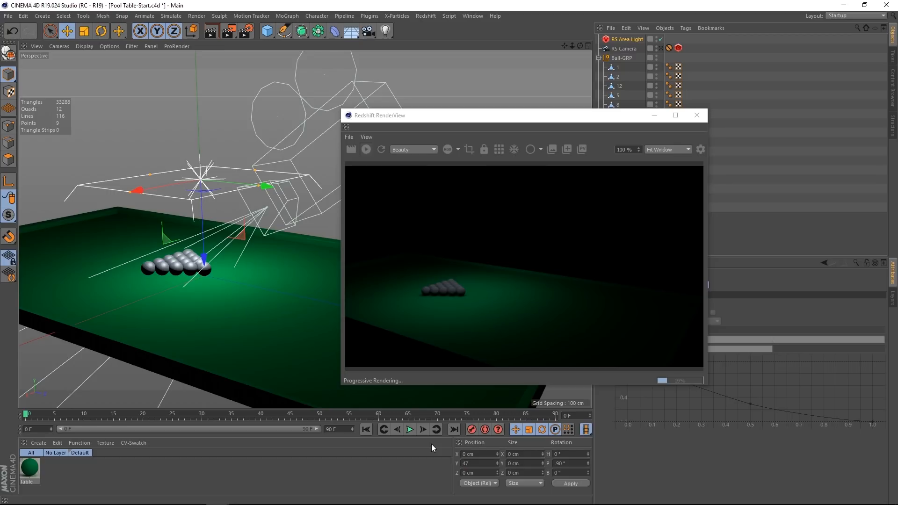
pyautogui.press('Return')
# Set the RS Area Light's Size X and Size Y to 50 cm each
pyautogui.moveTo(613, 111); pyautogui.dragTo(502, 106)
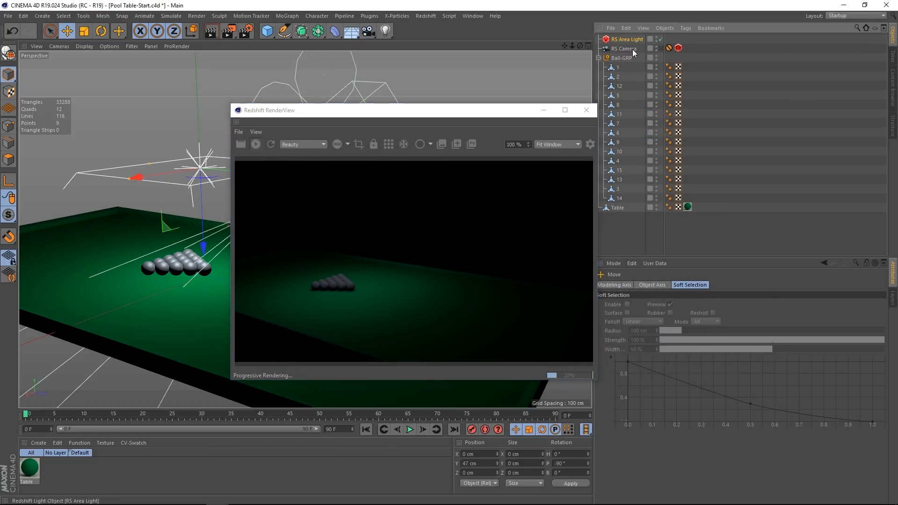
pyautogui.click(629, 40)
pyautogui.scroll(-3, 642, 381)
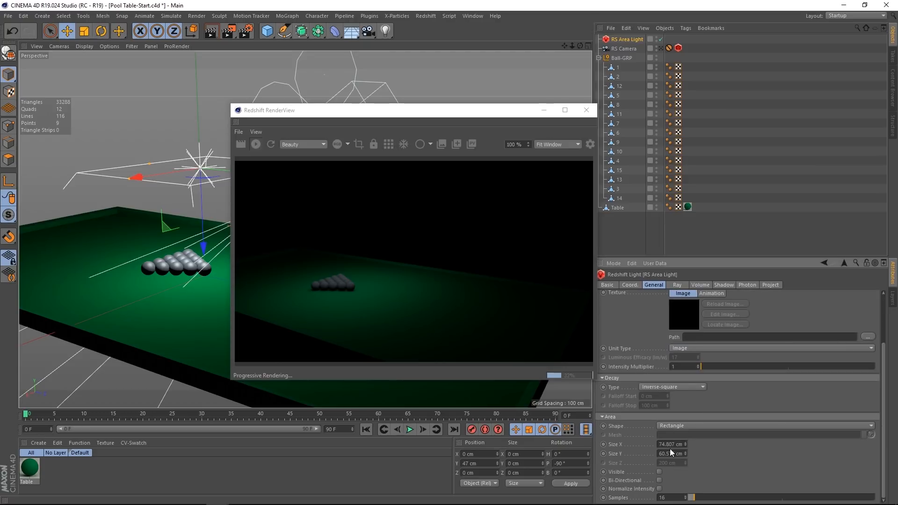
pyautogui.write('50')
pyautogui.press('Return')
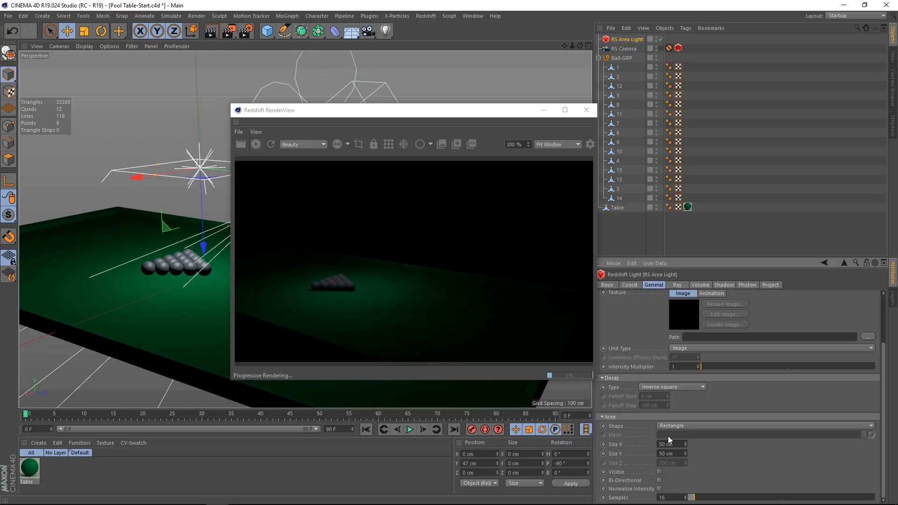
# Look through the RS Camera and switch the RenderView, locked to that camera, to bucket rendering
pyautogui.click(662, 48)
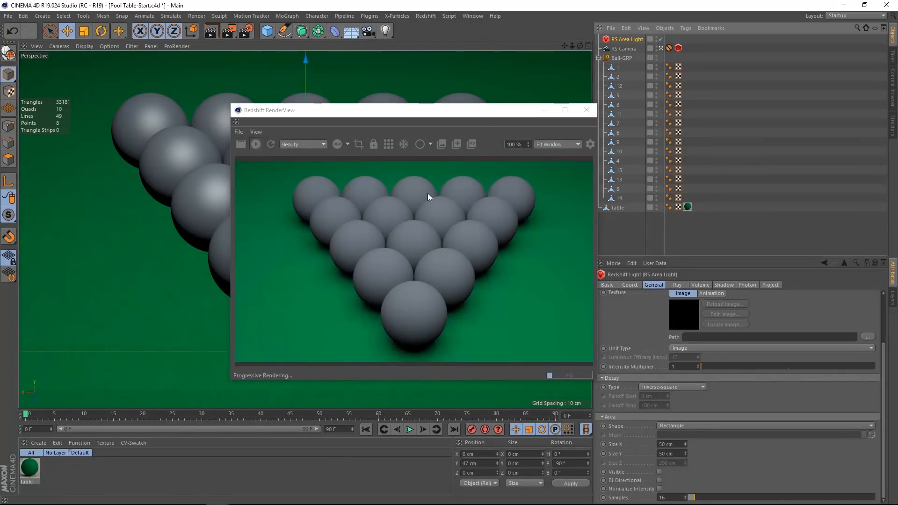
pyautogui.click(372, 144)
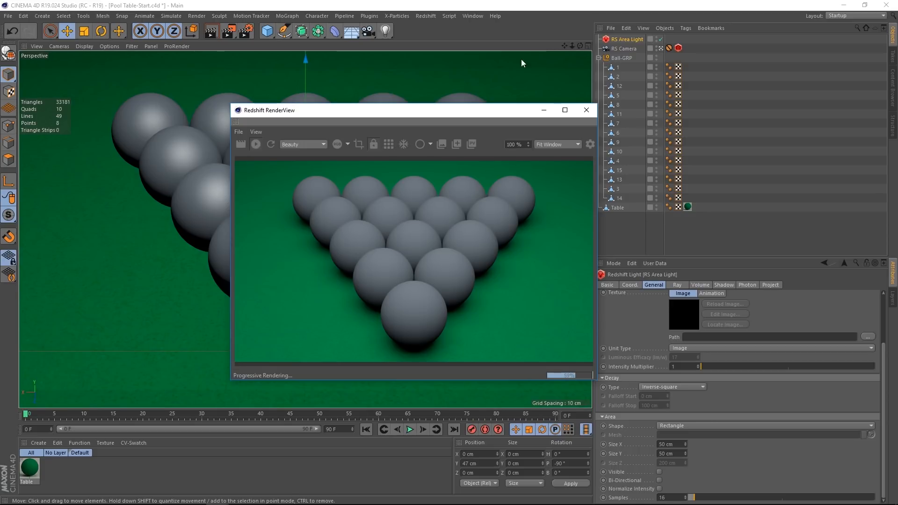
pyautogui.click(389, 144)
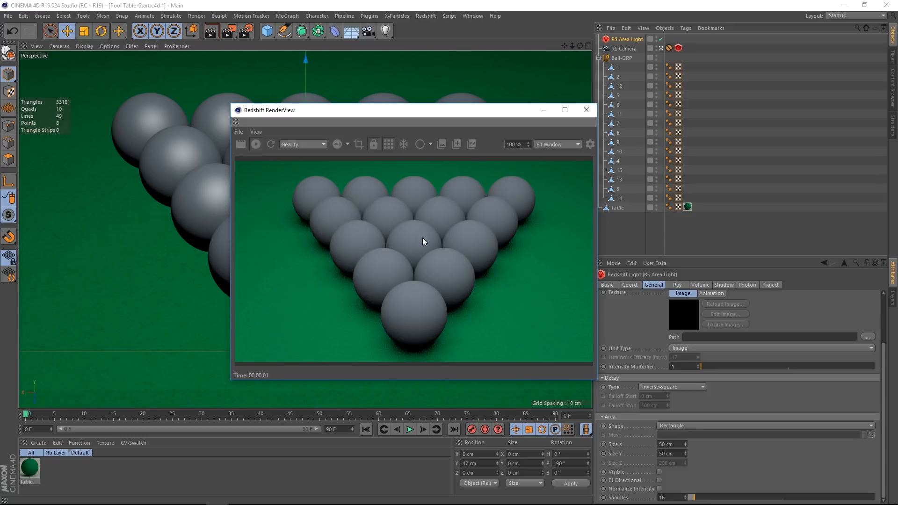
# Set the renderer to Redshift in the render settings and open its basic progressive and sampling options
pyautogui.click(245, 31)
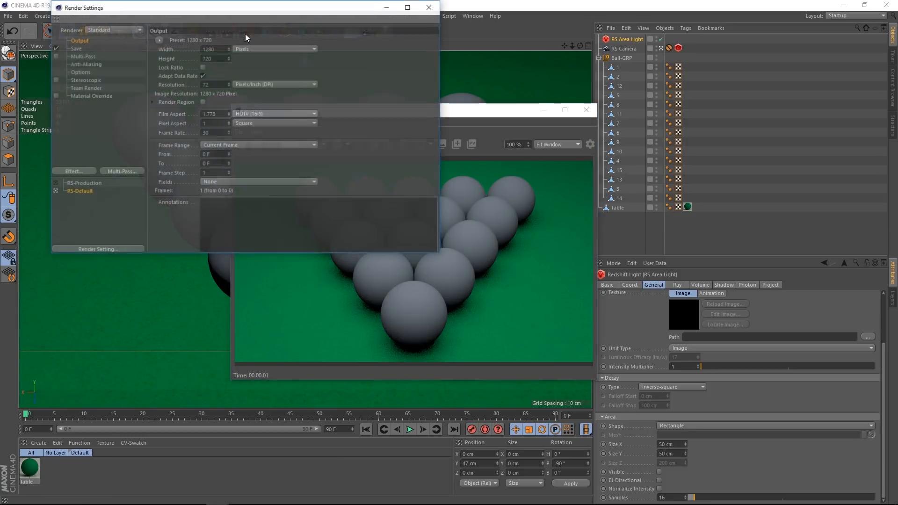
pyautogui.click(95, 29)
pyautogui.click(97, 77)
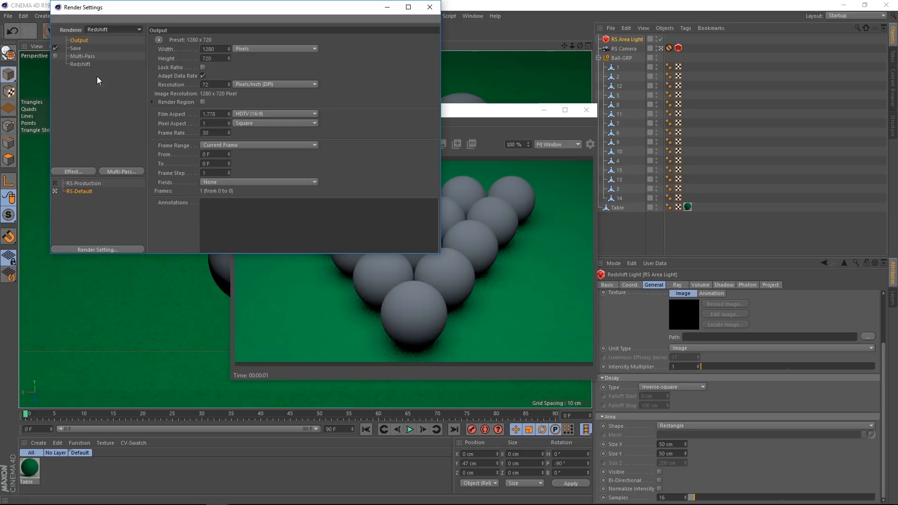
pyautogui.click(85, 66)
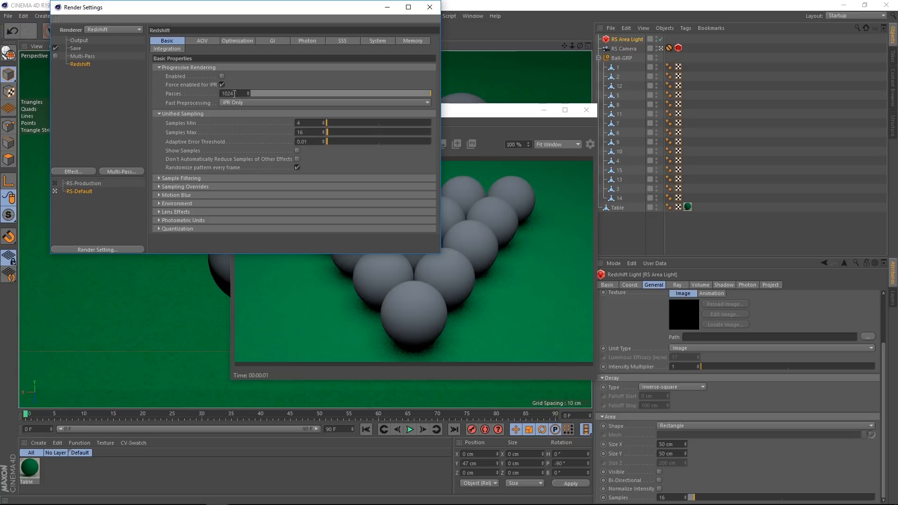
pyautogui.moveTo(254, 14); pyautogui.dragTo(205, 30)
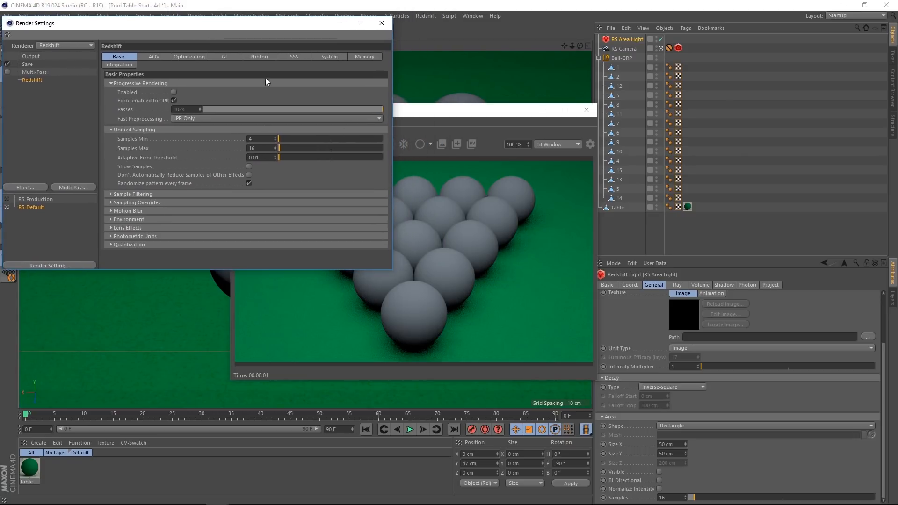
# Switch the RenderView back to progressive rendering and close the render settings
pyautogui.click(457, 114)
pyautogui.click(386, 144)
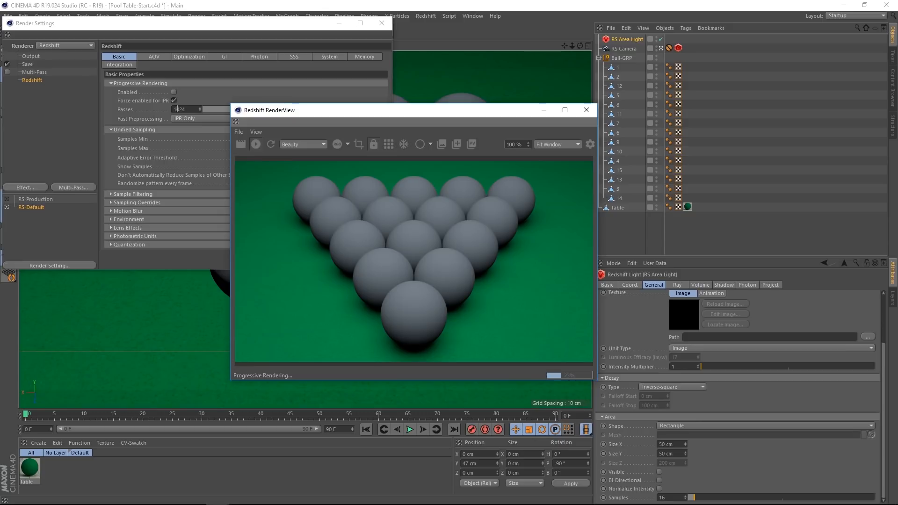
pyautogui.click(381, 25)
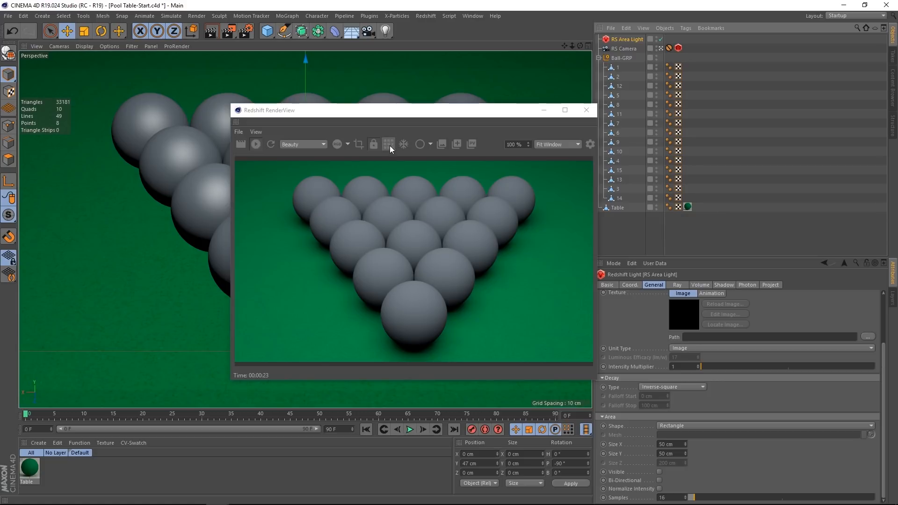
# Try the RS Area Light at heights of 171 cm and 63 cm with bucket rendering
pyautogui.click(390, 144)
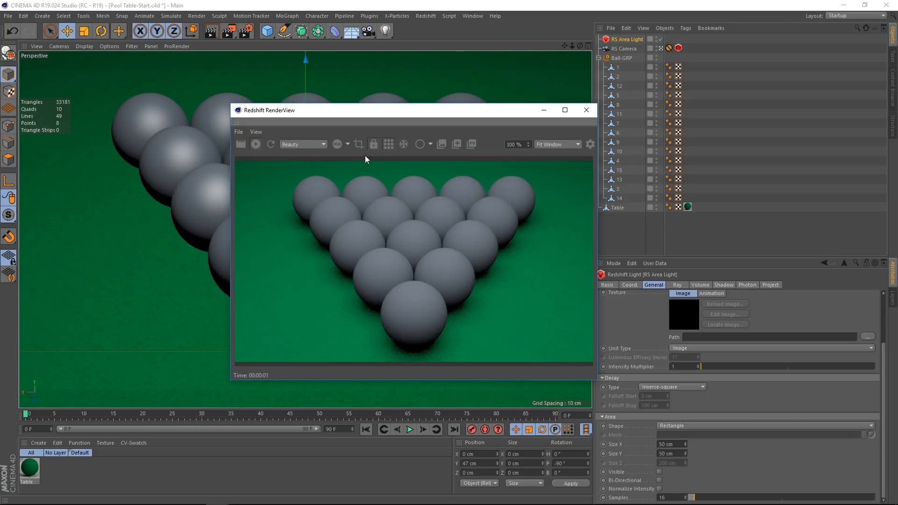
pyautogui.click(626, 39)
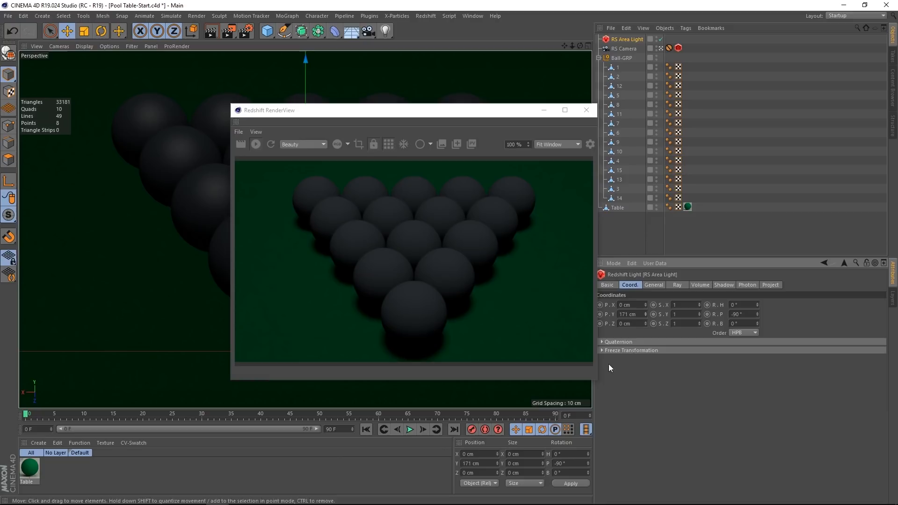
pyautogui.moveTo(645, 314); pyautogui.dragTo(645, 365)
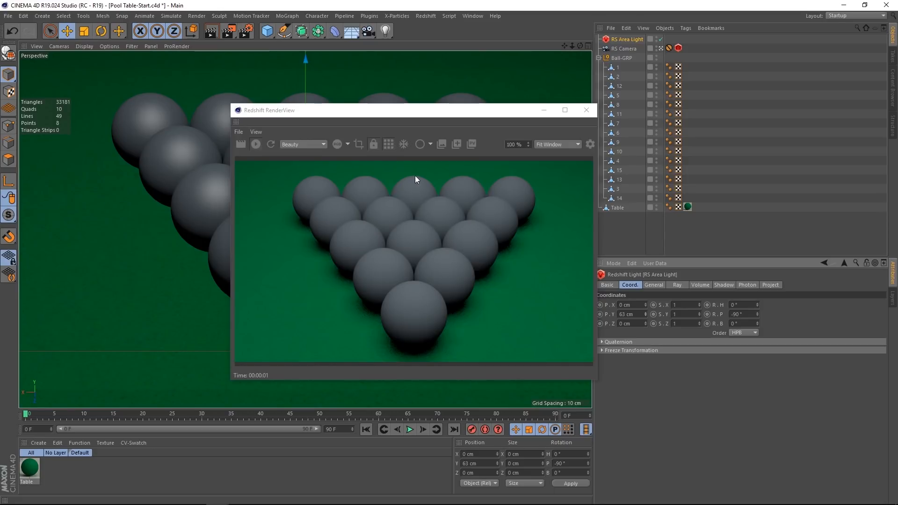
pyautogui.moveTo(645, 314)
pyautogui.mouseDown()
pyautogui.moveTo(646, 334)
pyautogui.moveTo(645, 312)
pyautogui.mouseUp()
pyautogui.click(478, 181)
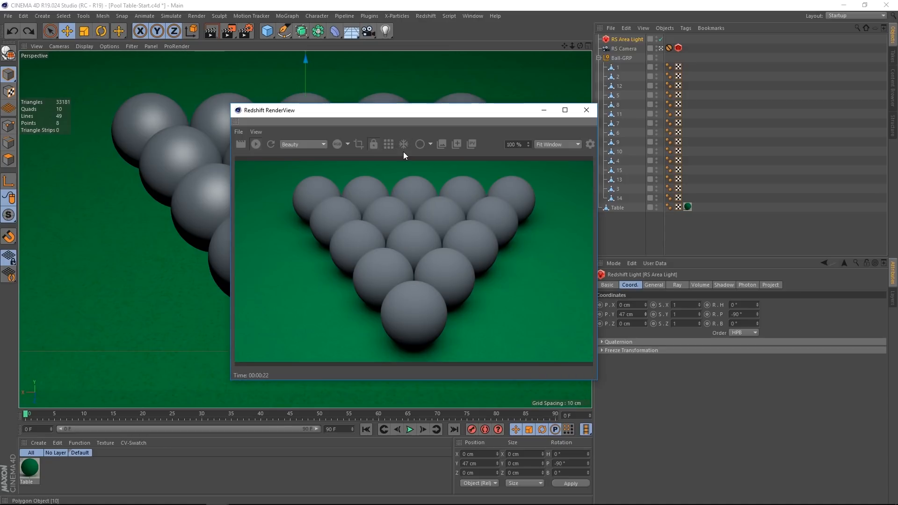
# Preview the render in the Clay and Samples display modes, and return the RenderView to Regular
pyautogui.click(430, 145)
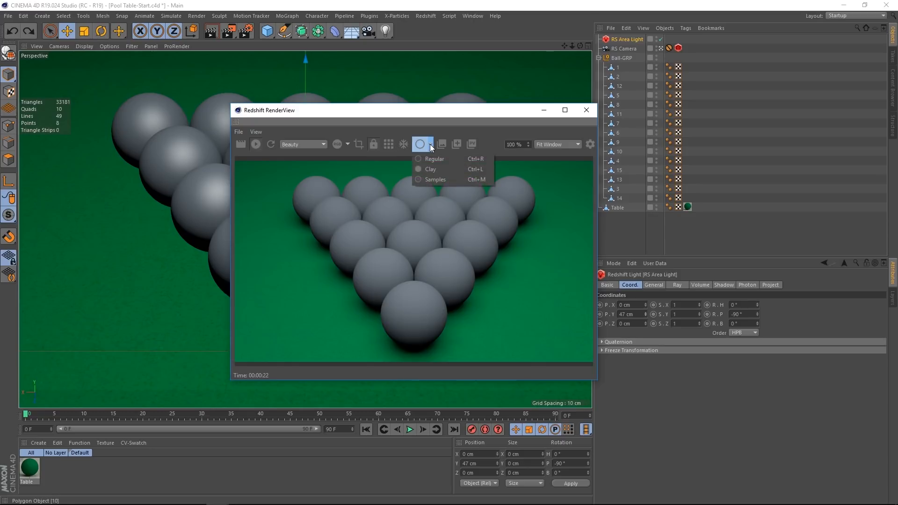
pyautogui.click(434, 169)
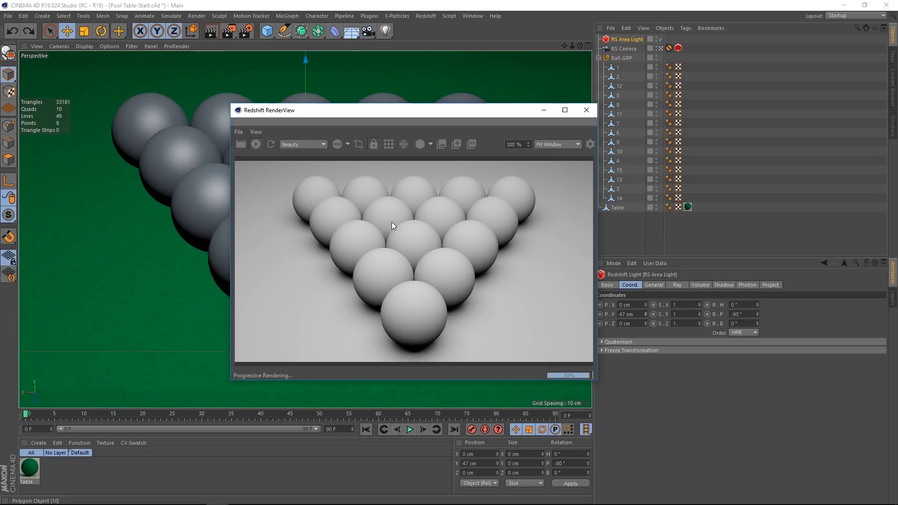
pyautogui.click(430, 143)
pyautogui.click(438, 182)
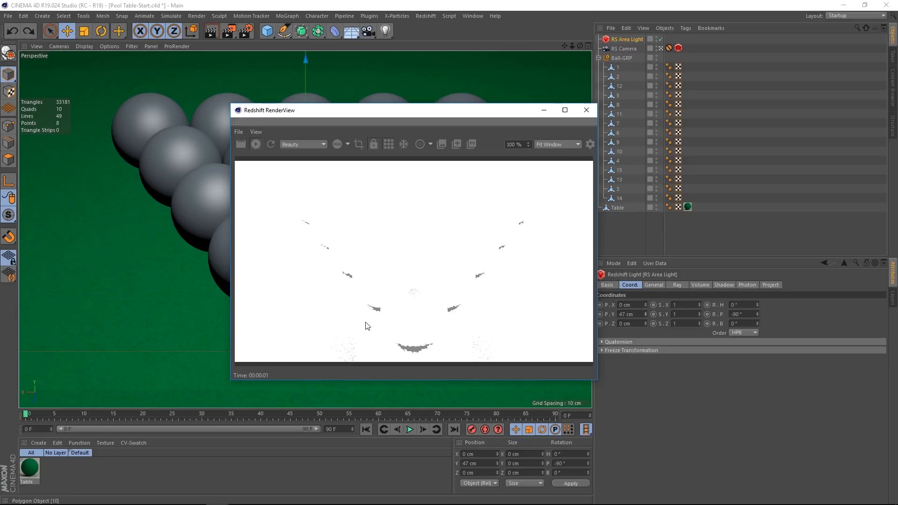
pyautogui.click(431, 142)
pyautogui.click(437, 159)
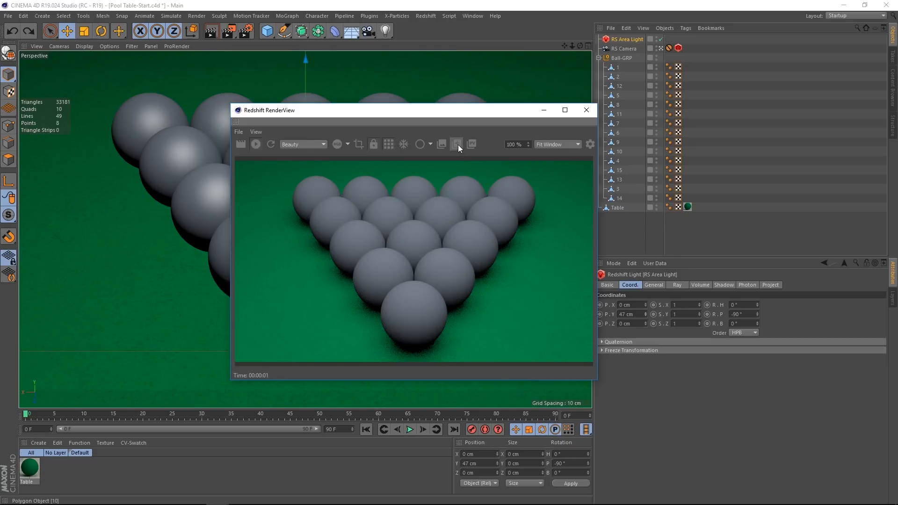
# Store RenderView snapshots of the render before and after raising the RS Area Light to a Y position of 61 cm
pyautogui.click(456, 144)
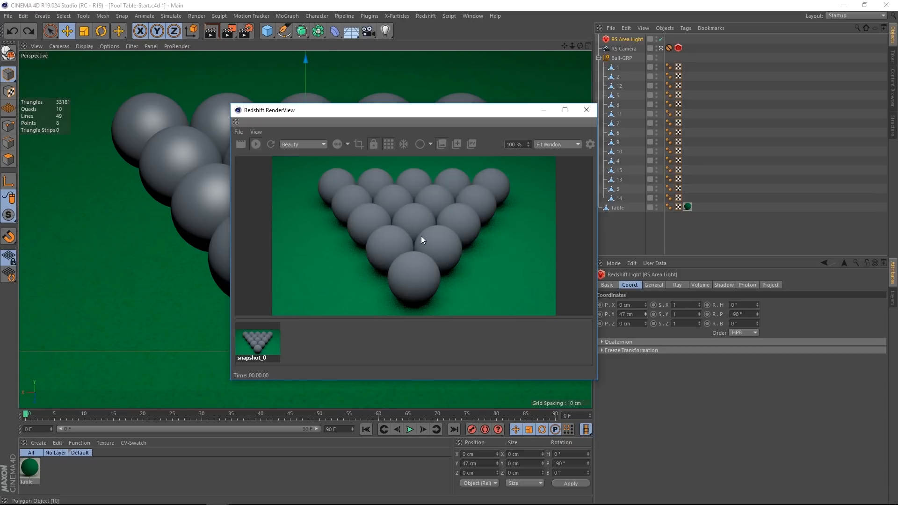
pyautogui.click(630, 40)
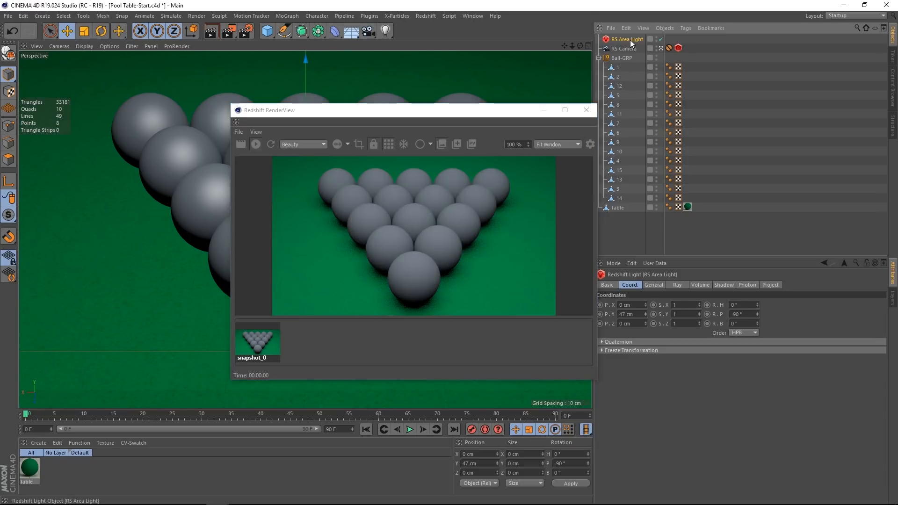
pyautogui.moveTo(645, 312); pyautogui.dragTo(644, 298)
pyautogui.click(455, 142)
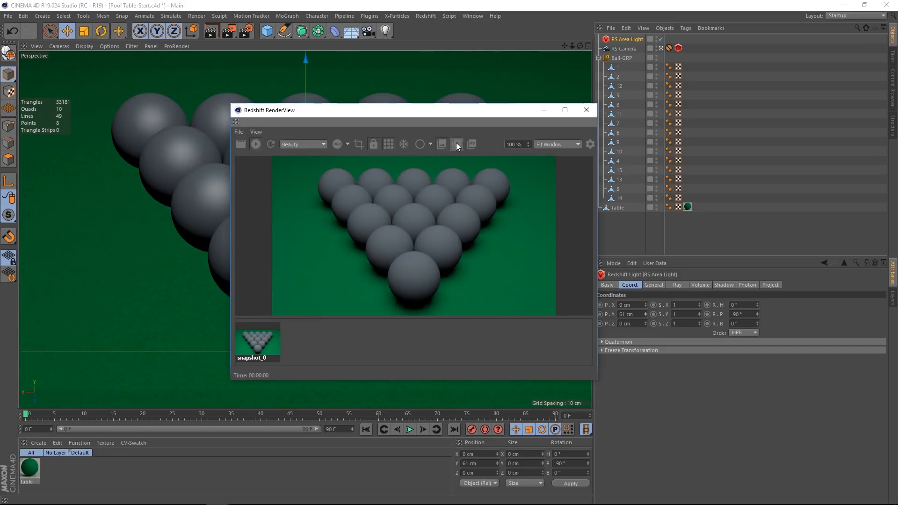
# Compare the two stored snapshots by switching back and forth between them in the RenderView
pyautogui.click(289, 341)
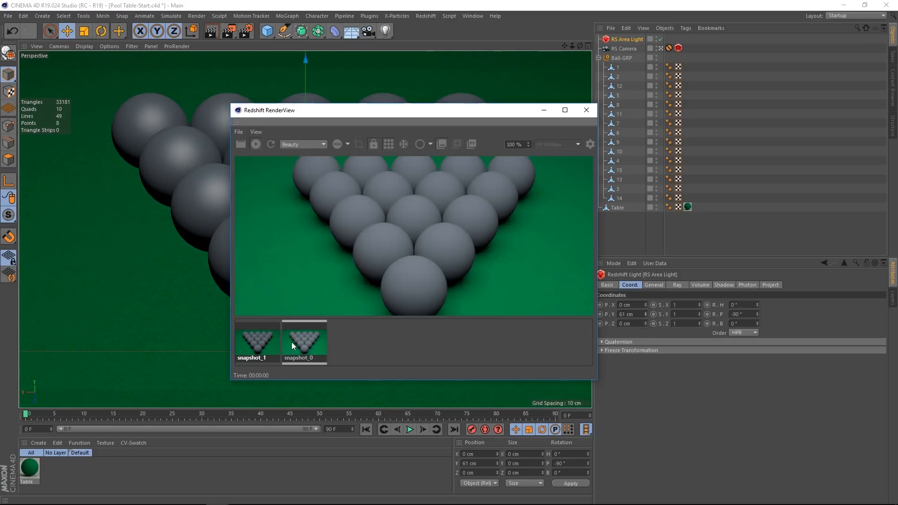
pyautogui.click(251, 341)
pyautogui.click(287, 344)
pyautogui.click(257, 346)
pyautogui.click(302, 348)
pyautogui.click(258, 346)
pyautogui.click(304, 346)
pyautogui.click(265, 345)
pyautogui.click(298, 346)
pyautogui.click(264, 346)
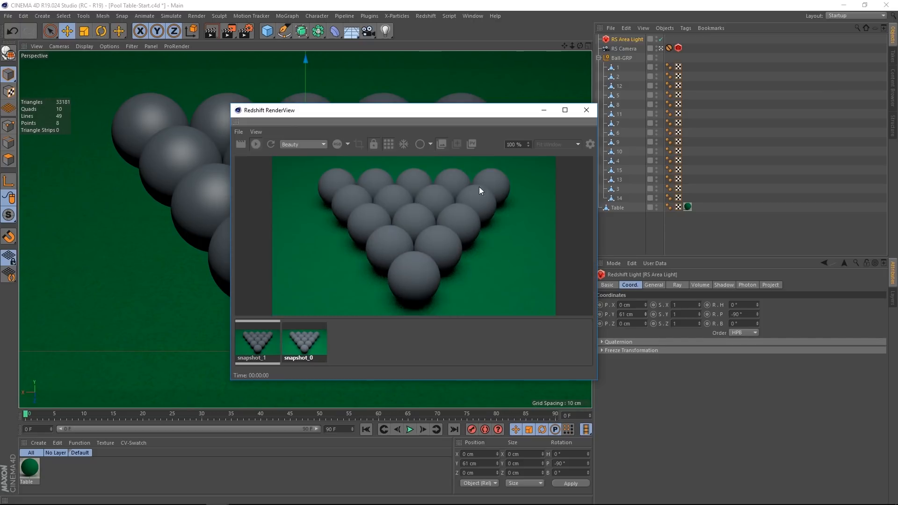
# Toggle the display of the snapshot strip in the RenderView and send the render to the Picture Viewer
pyautogui.click(442, 144)
pyautogui.click(442, 145)
pyautogui.click(442, 145)
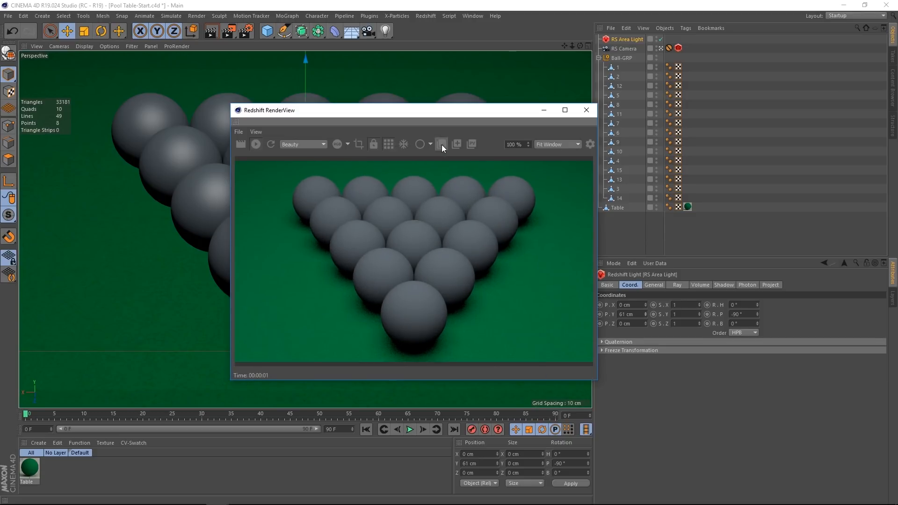
pyautogui.click(441, 145)
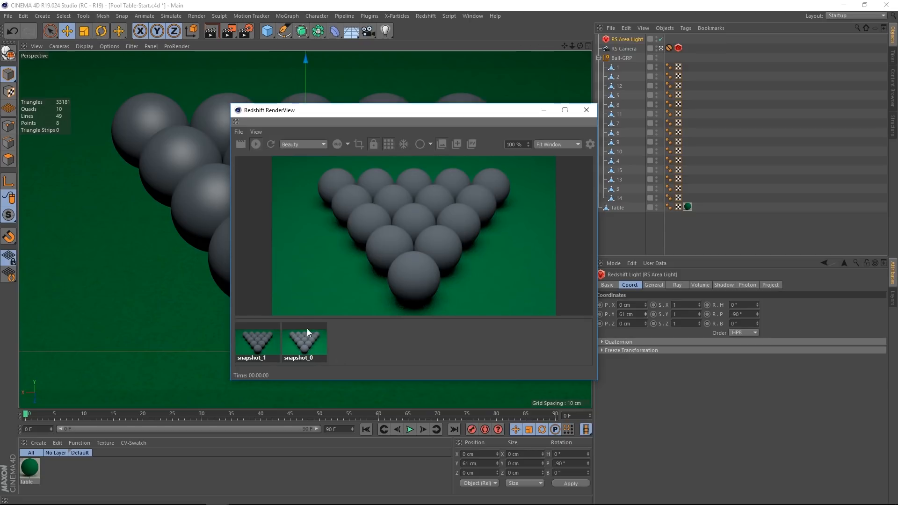
pyautogui.click(473, 144)
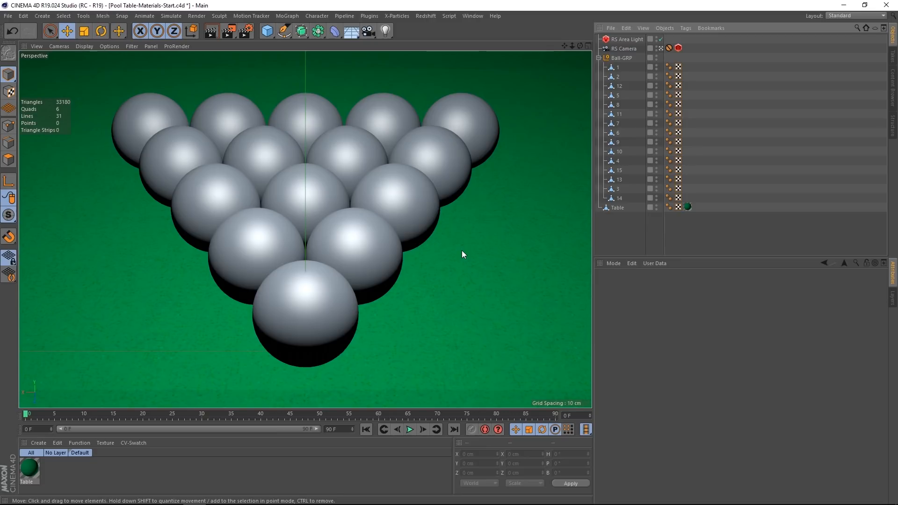
# Create a new standard Redshift Material in the pool table materials scene
pyautogui.click(38, 442)
pyautogui.moveTo(127, 375)
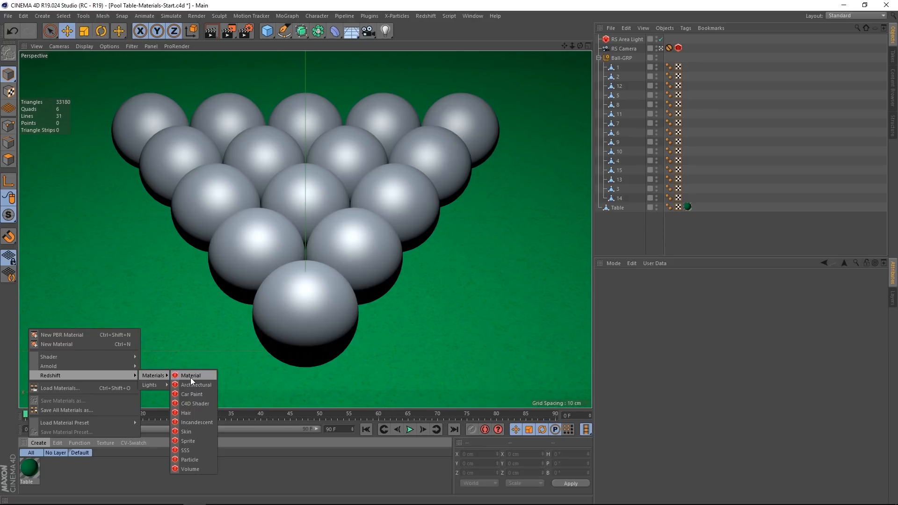
pyautogui.click(422, 15)
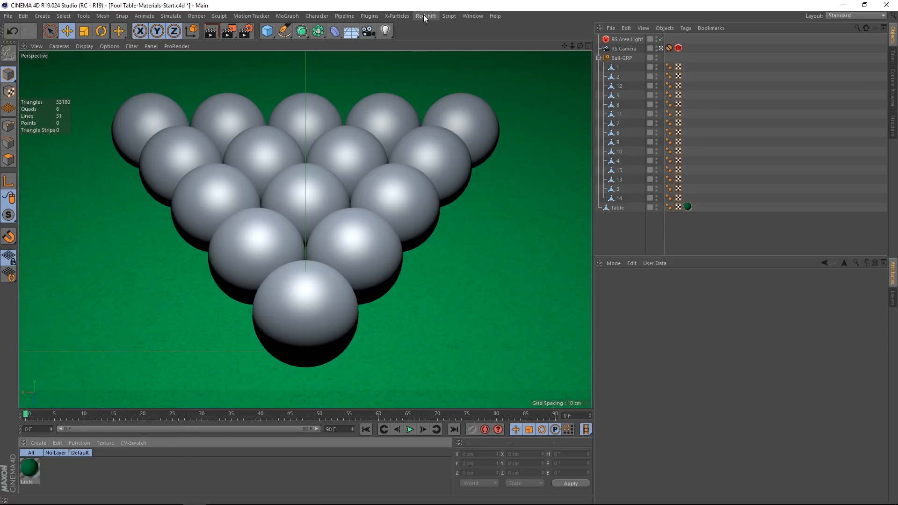
pyautogui.click(425, 13)
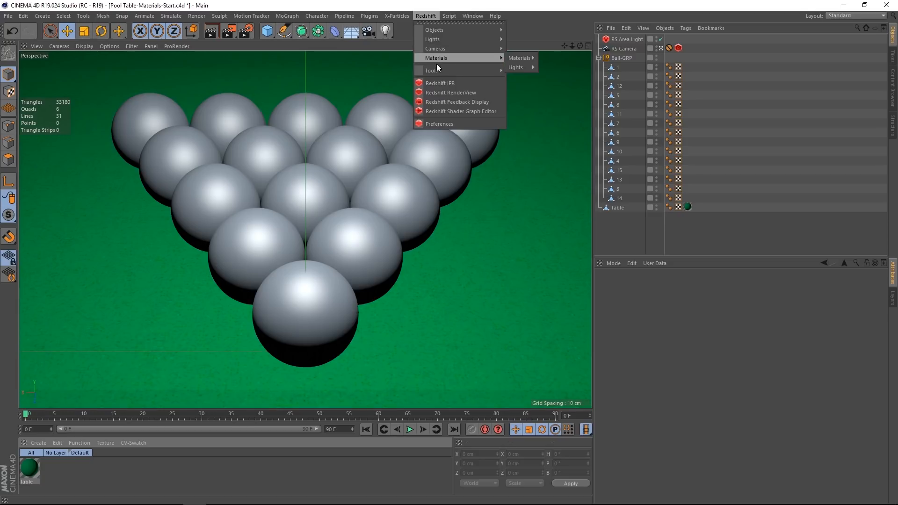
pyautogui.moveTo(514, 56)
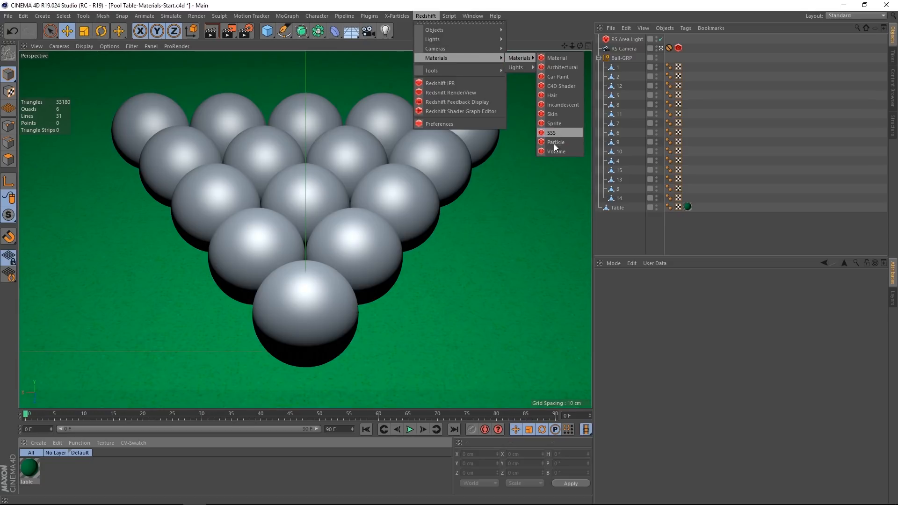
pyautogui.click(557, 57)
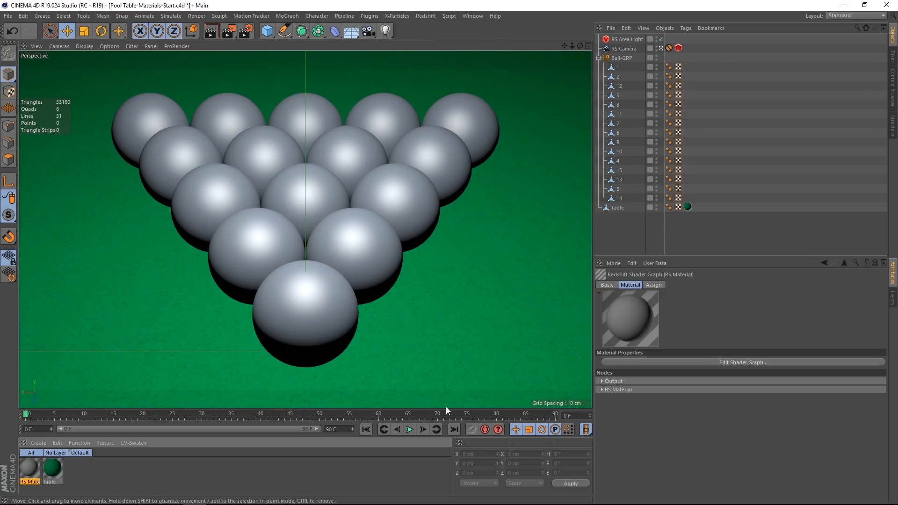
# Expand the RS Material node and look through its diffuse, reflection, refraction and sub-surface base properties
pyautogui.click(602, 390)
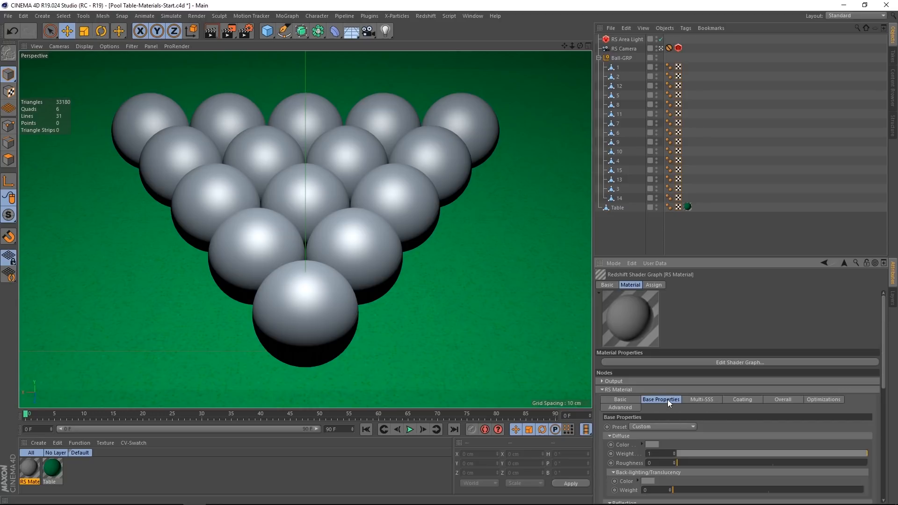
pyautogui.scroll(-5, 874, 364)
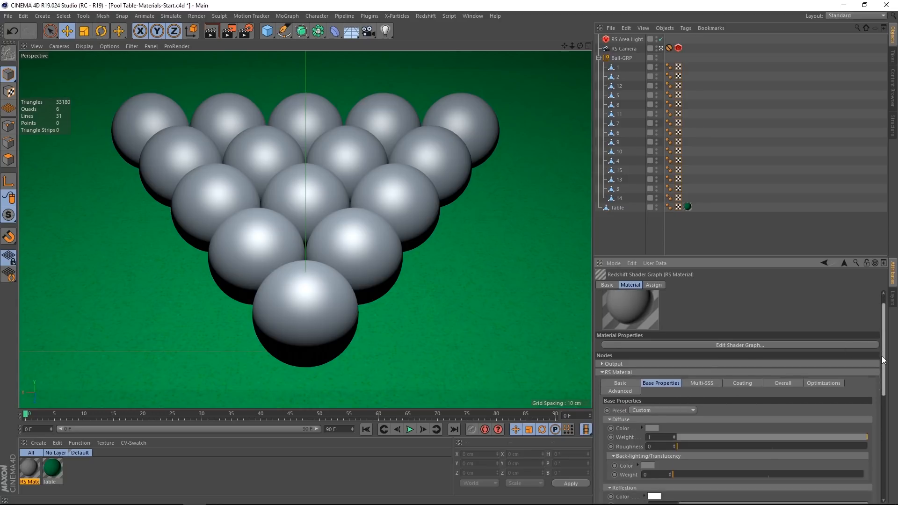
pyautogui.scroll(-6, 874, 394)
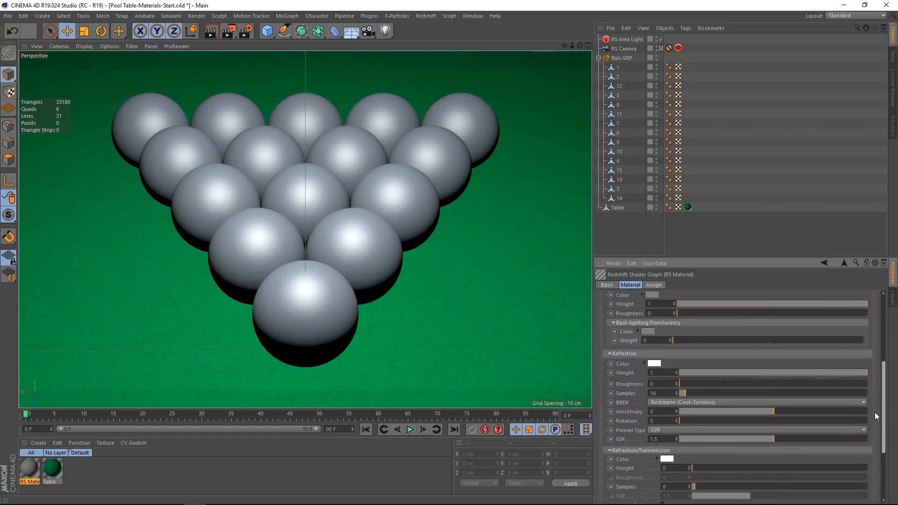
pyautogui.scroll(-1, 873, 452)
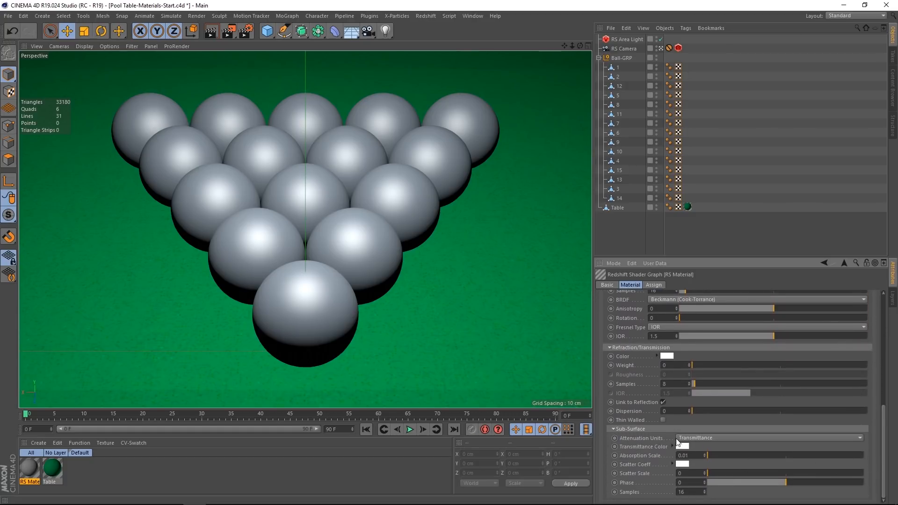
pyautogui.moveTo(881, 422); pyautogui.dragTo(880, 299)
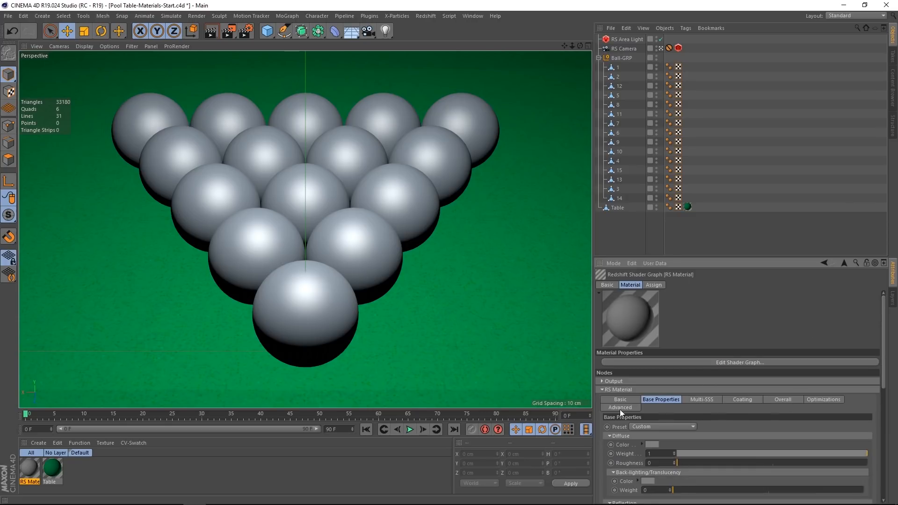
pyautogui.moveTo(883, 365); pyautogui.dragTo(872, 417)
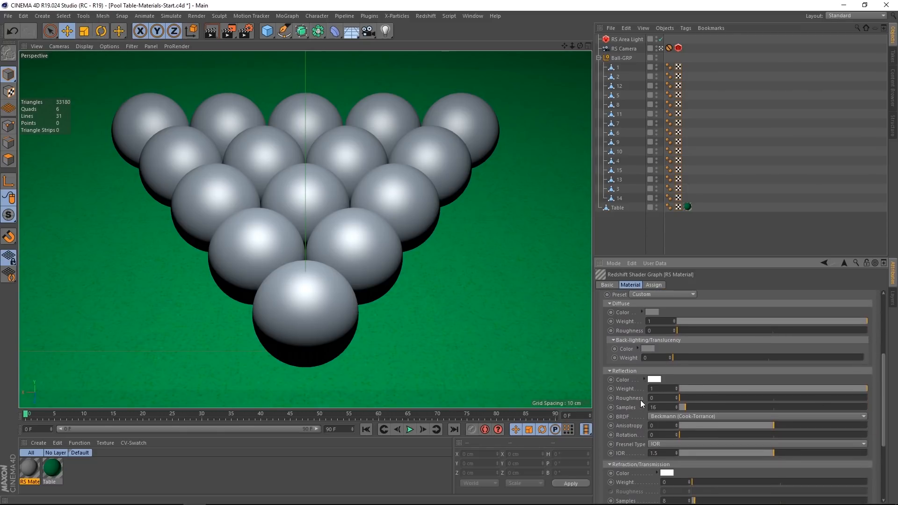
# Start live rendering in the Redshift RenderView and assign the RS Material to ball 1
pyautogui.click(423, 16)
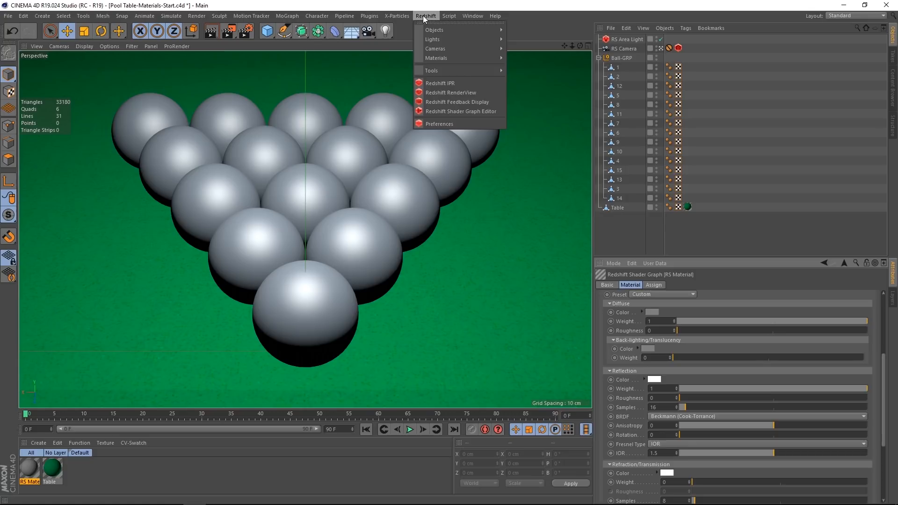
pyautogui.click(444, 92)
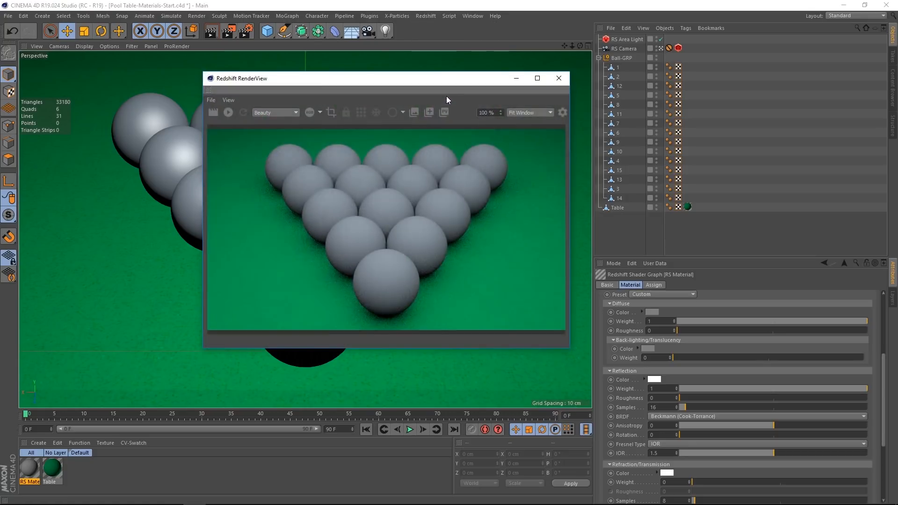
pyautogui.click(228, 112)
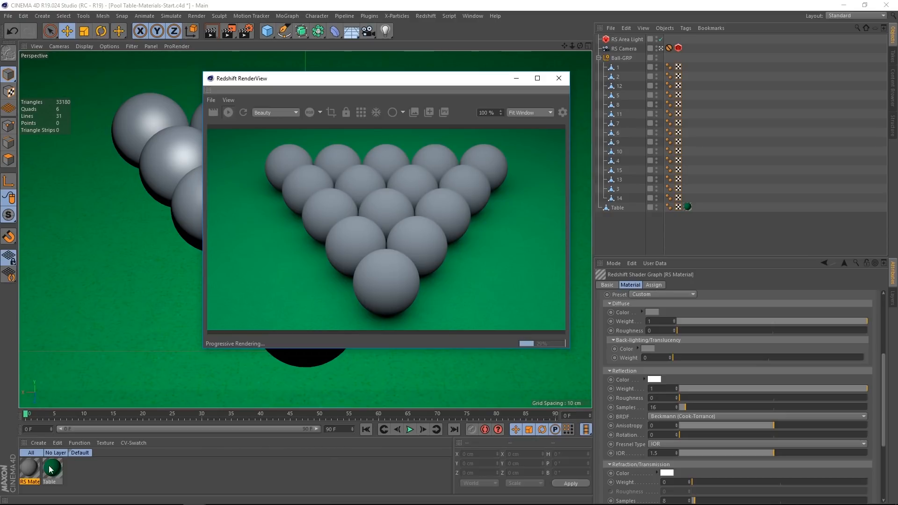
pyautogui.moveTo(28, 470); pyautogui.dragTo(618, 68)
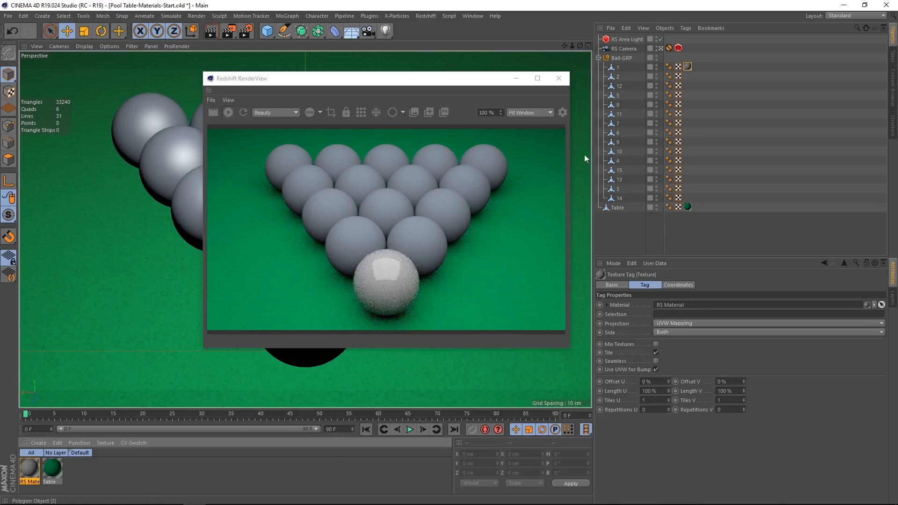
# Try reflection roughness values of 0.165 and 0.417 on the RS Material, and set the roughness to 0.09
pyautogui.click(29, 471)
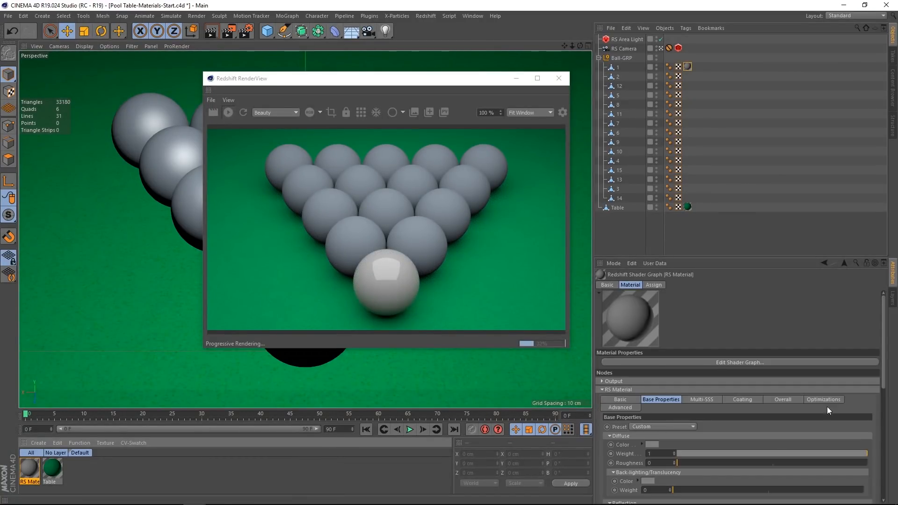
pyautogui.moveTo(883, 360); pyautogui.dragTo(869, 419)
pyautogui.moveTo(680, 396); pyautogui.dragTo(711, 393)
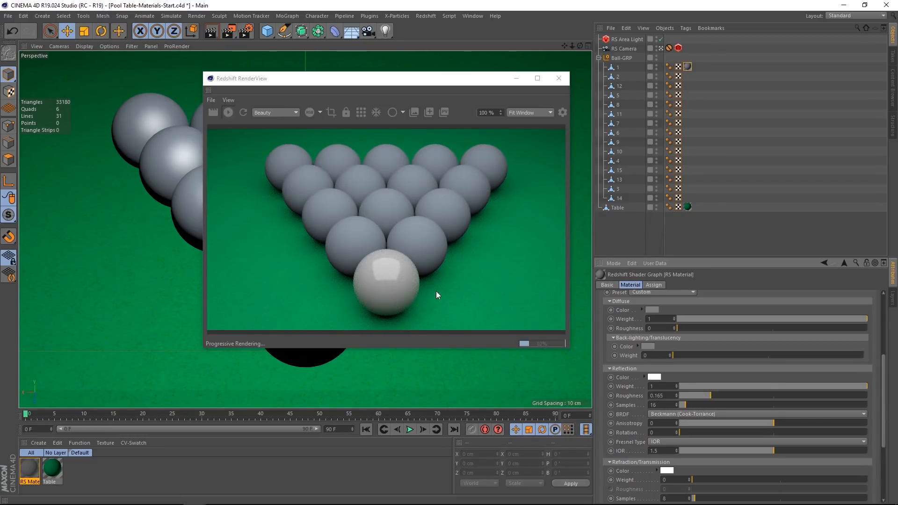
pyautogui.moveTo(711, 395); pyautogui.dragTo(757, 395)
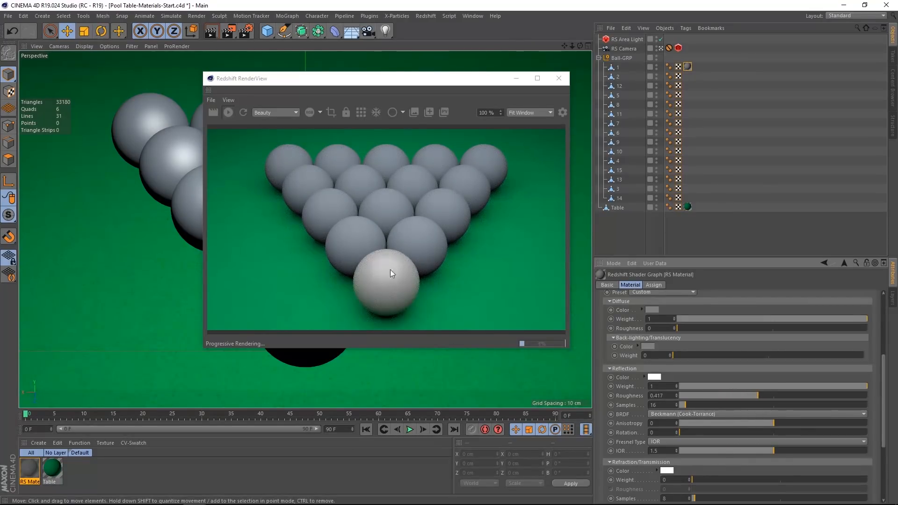
pyautogui.moveTo(657, 395); pyautogui.dragTo(664, 394)
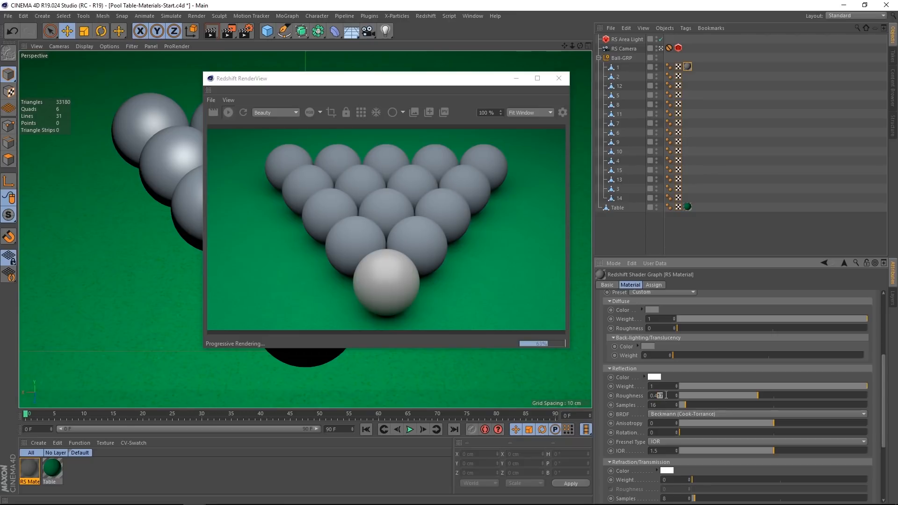
pyautogui.moveTo(656, 393); pyautogui.dragTo(656, 394)
pyautogui.write('09')
pyautogui.press('Return')
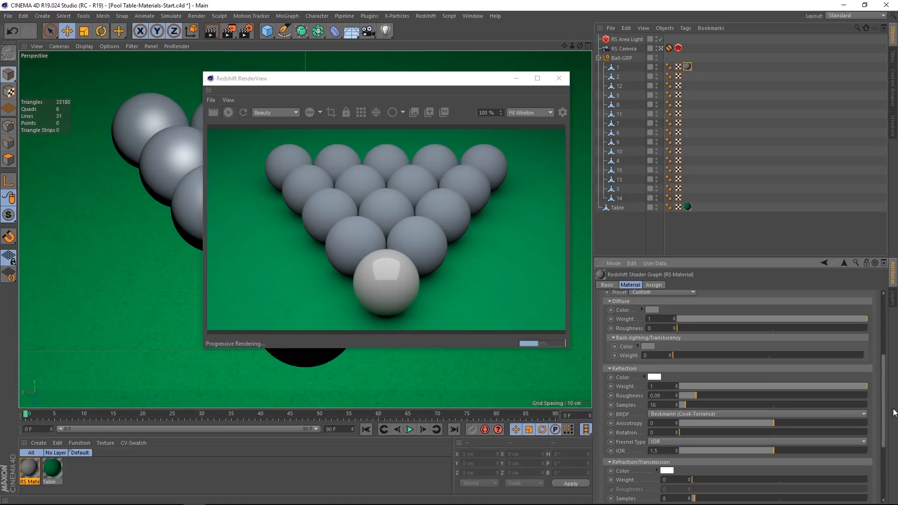
# Open the RS Material's shader graph and arrange its window side by side with the RenderView
pyautogui.moveTo(884, 386); pyautogui.dragTo(881, 306)
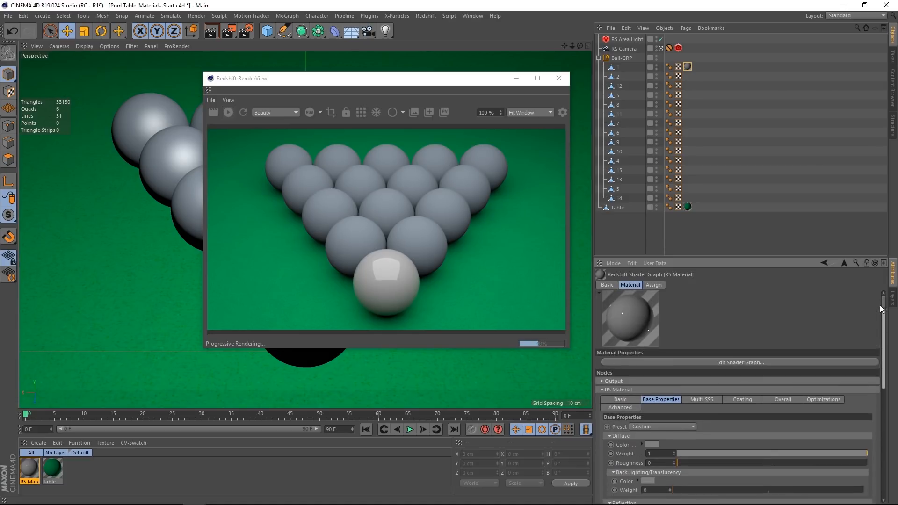
pyautogui.click(743, 360)
pyautogui.moveTo(321, 22); pyautogui.dragTo(333, 94)
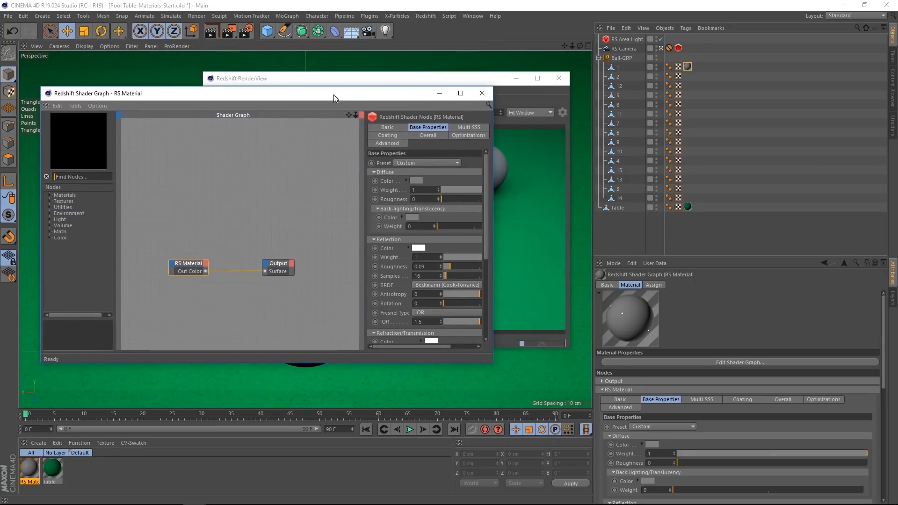
pyautogui.moveTo(447, 79); pyautogui.dragTo(744, 94)
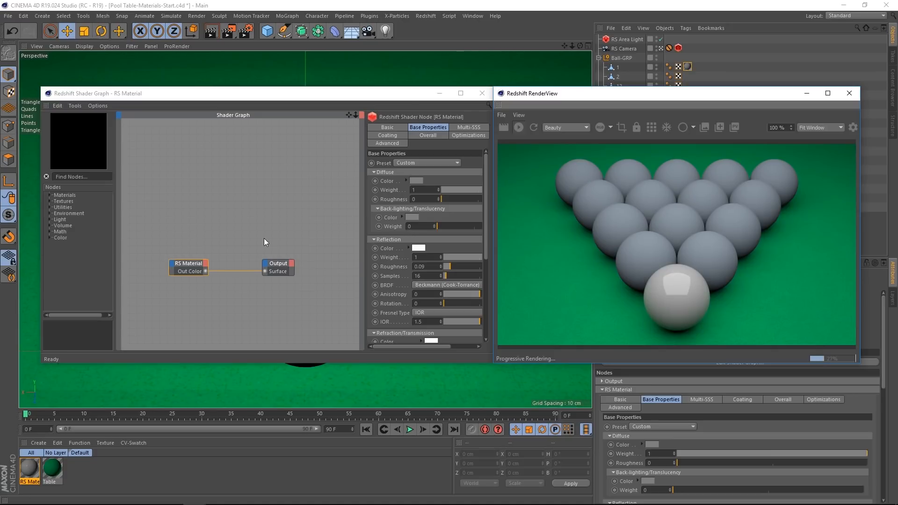
# Add an RS Texture node above the RS Material node and load the image Ball 01-Dif.jpg into it
pyautogui.moveTo(190, 264); pyautogui.dragTo(208, 236)
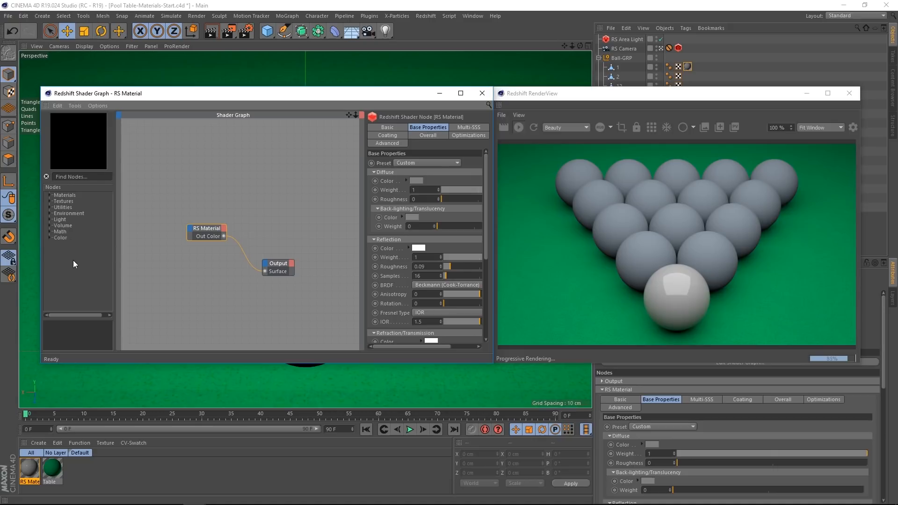
pyautogui.click(50, 201)
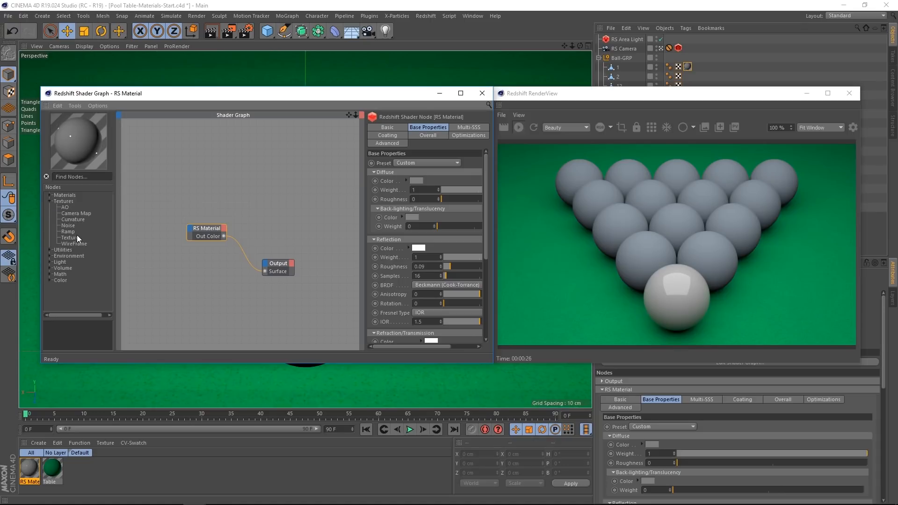
pyautogui.moveTo(68, 237); pyautogui.dragTo(161, 186)
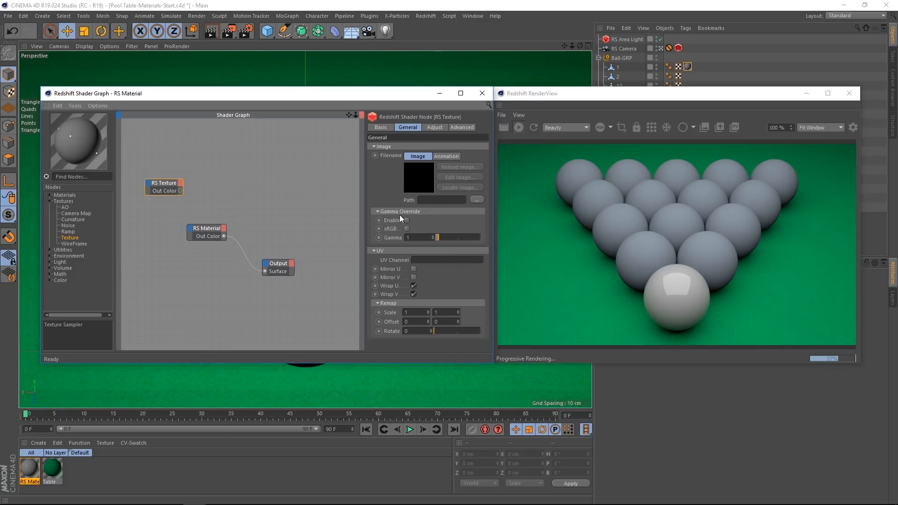
pyautogui.click(476, 199)
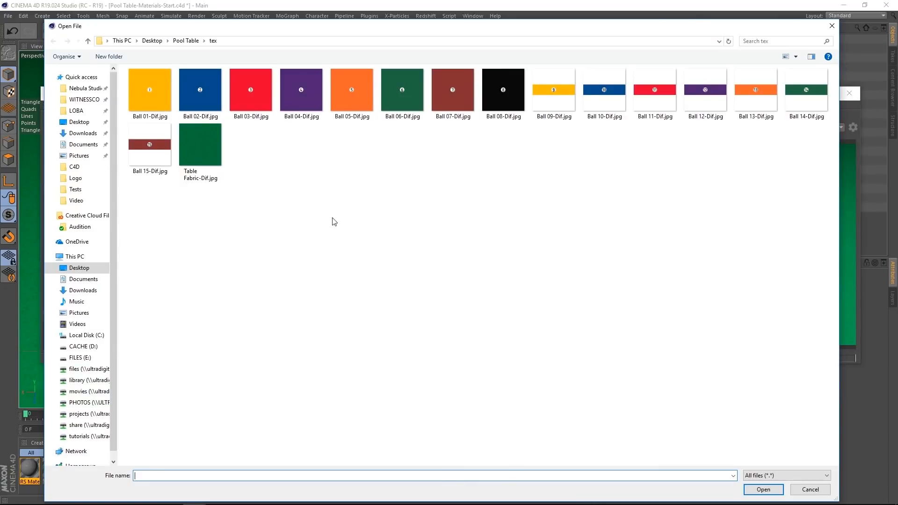
pyautogui.click(158, 102)
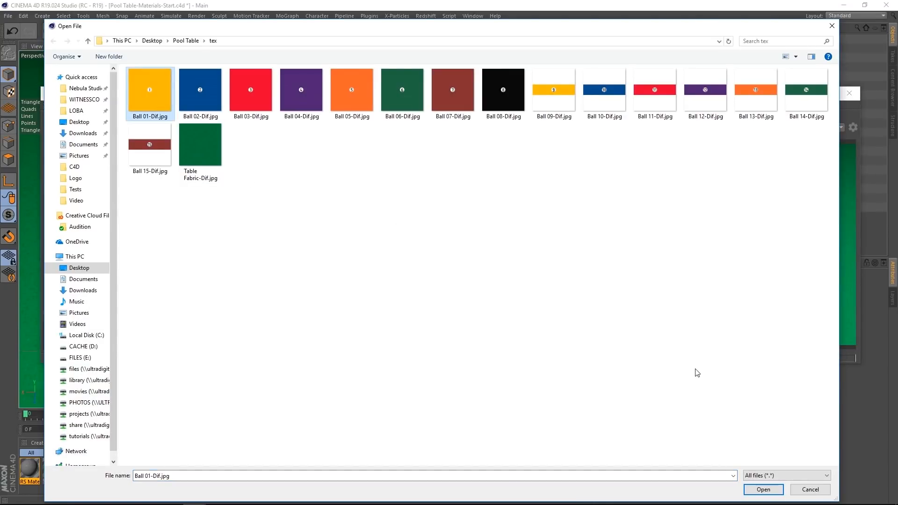
pyautogui.click(763, 488)
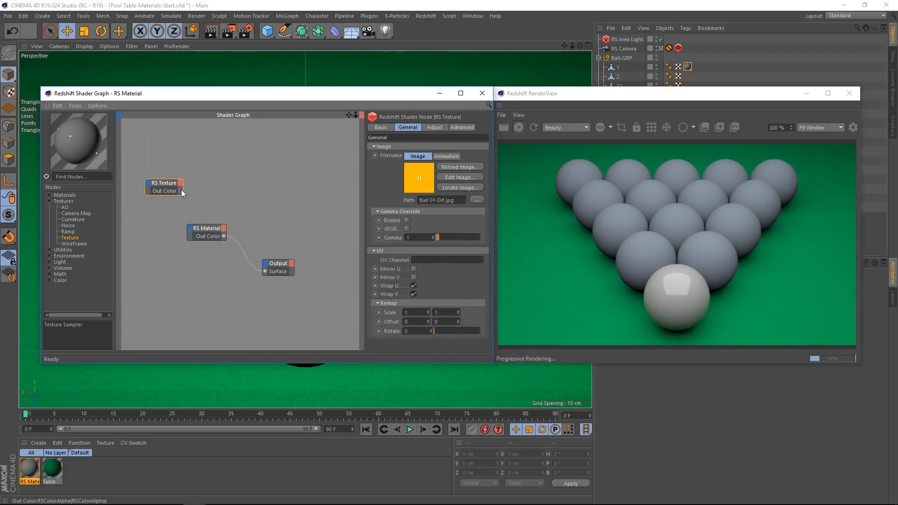
# Connect the RS Texture node's Out Color to the RS Material's Diffuse Color, and delete the texture node
pyautogui.moveTo(195, 215); pyautogui.dragTo(190, 231)
pyautogui.moveTo(207, 236)
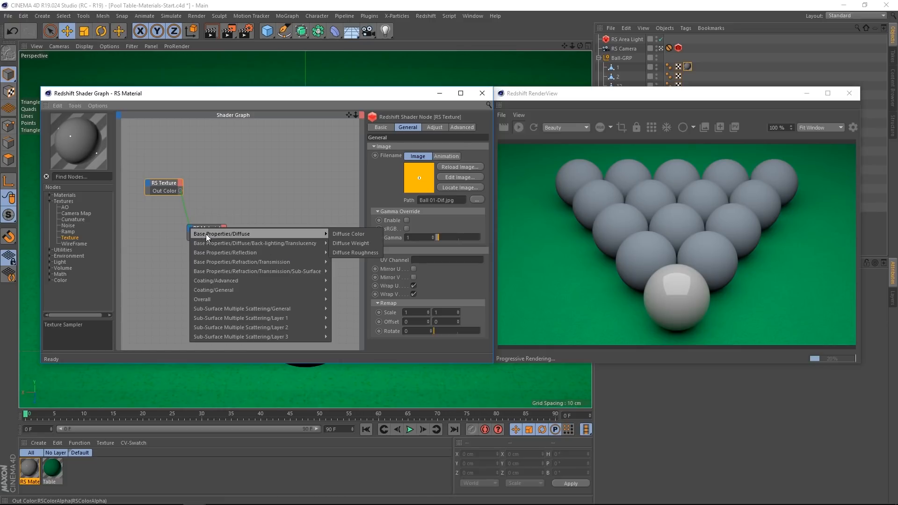
pyautogui.click(350, 233)
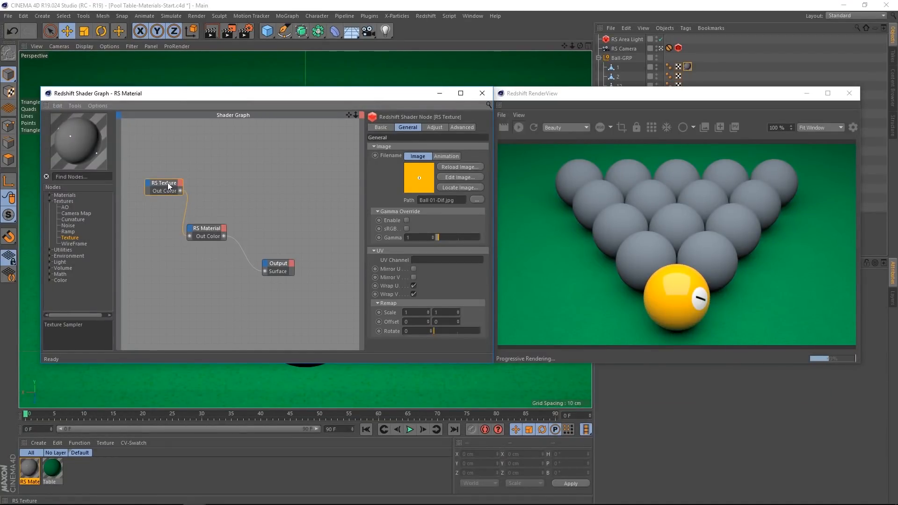
pyautogui.press('Delete')
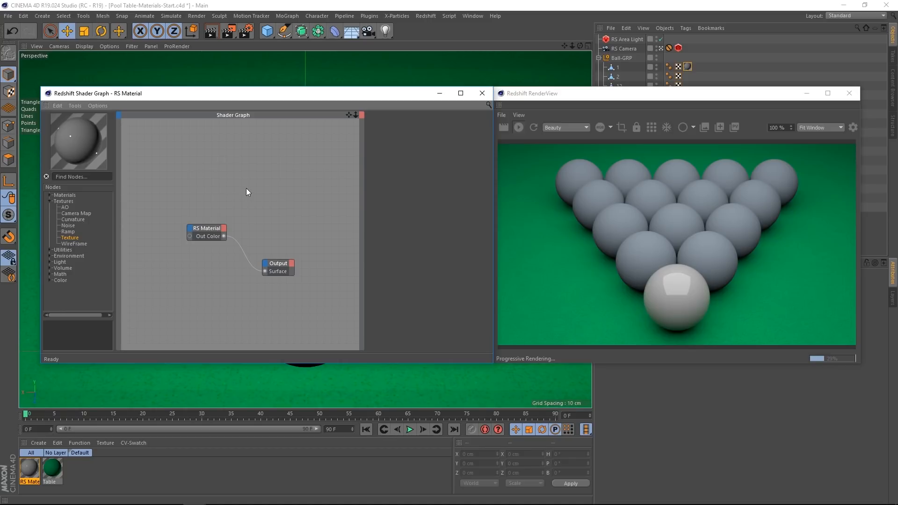
# Bring Ball 01-Dif.jpg from its file folder straight into the shader graph and connect it to the RS Material's Diffuse Color
pyautogui.hotkey('alt', 'Tab')
pyautogui.moveTo(529, 233); pyautogui.dragTo(206, 186)
pyautogui.click(730, 131)
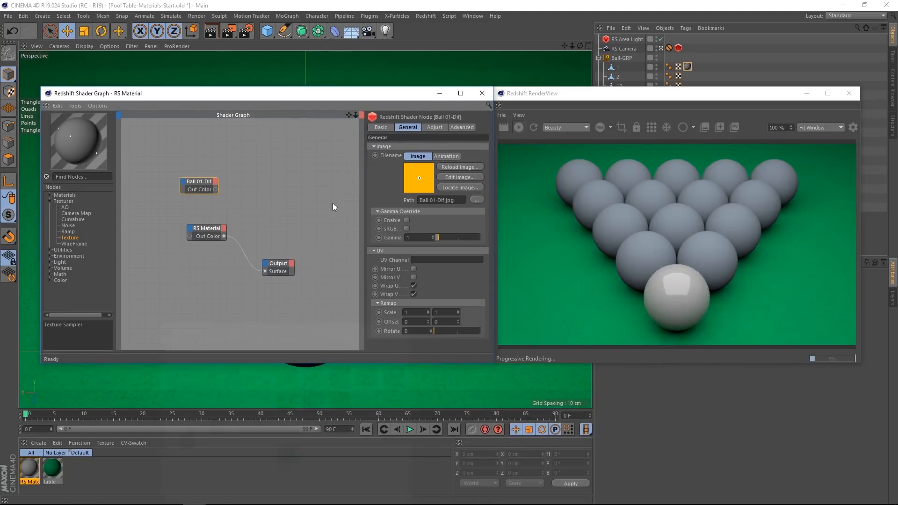
pyautogui.moveTo(191, 186); pyautogui.dragTo(155, 180)
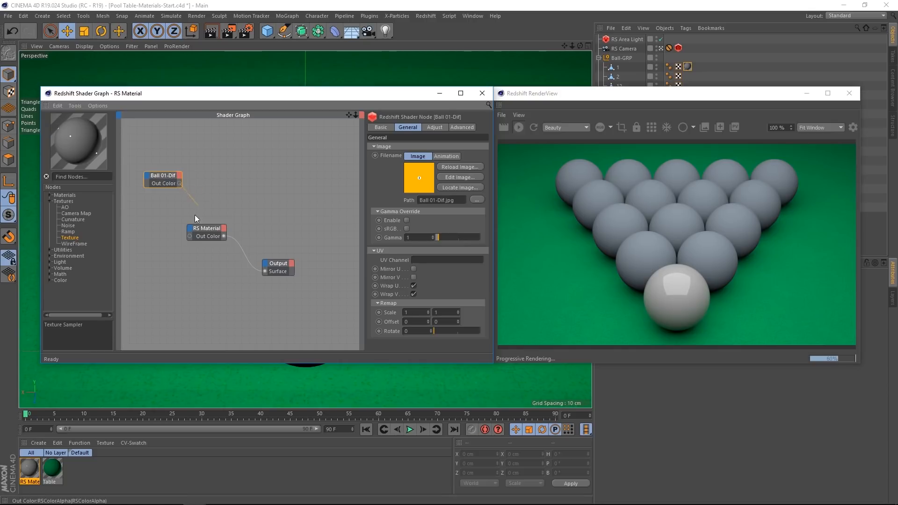
pyautogui.moveTo(189, 237); pyautogui.dragTo(190, 236)
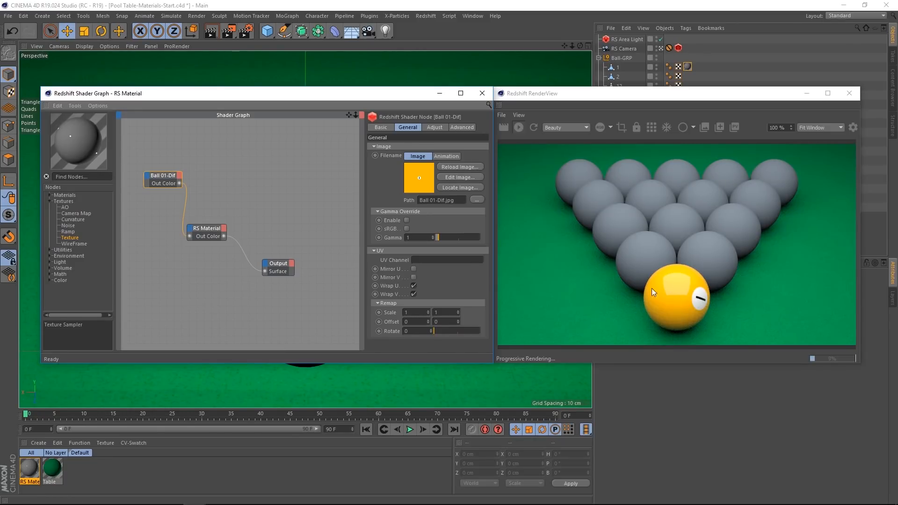
# Expand the RS Material node to show its port names, and space the Ball 01-Dif and Output nodes away from it
pyautogui.moveTo(166, 178); pyautogui.dragTo(156, 177)
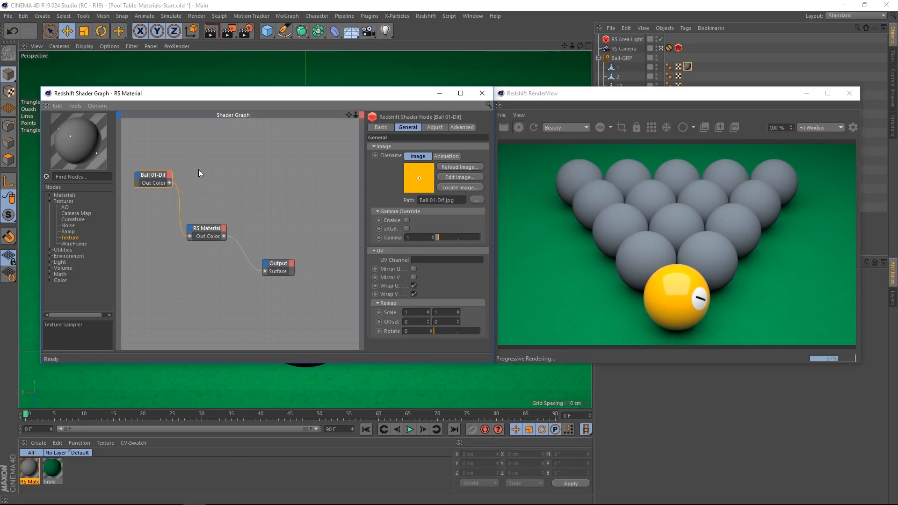
pyautogui.doubleClick(208, 228)
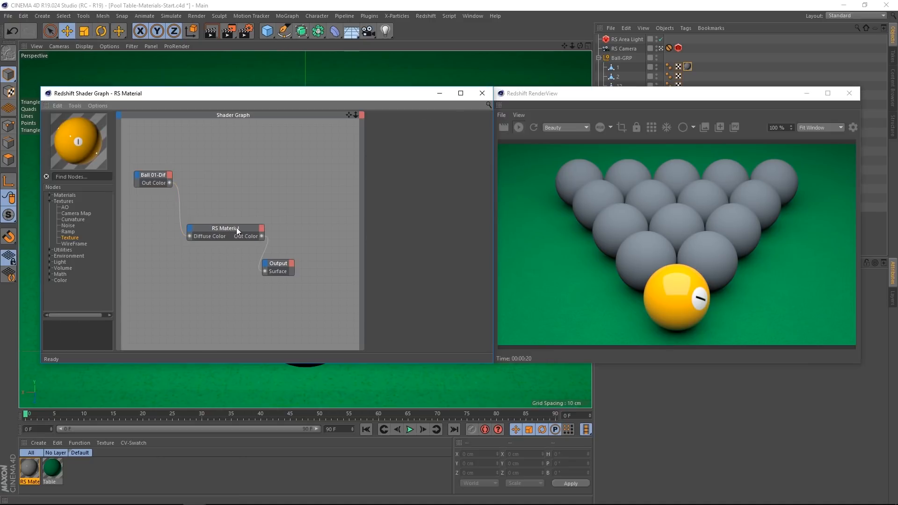
pyautogui.moveTo(278, 263); pyautogui.dragTo(312, 257)
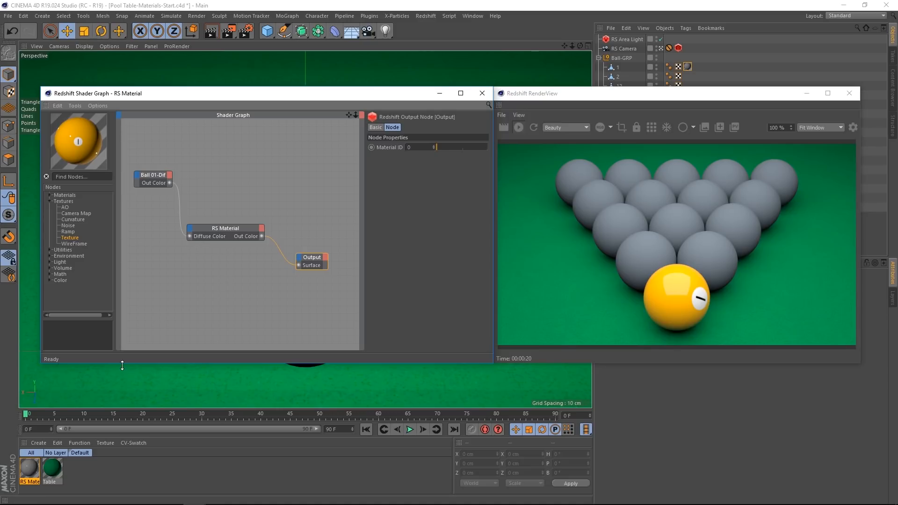
# Examine the Table material's shader graph, tracing how its texture feeds the diffuse color and the bump map
pyautogui.click(53, 470)
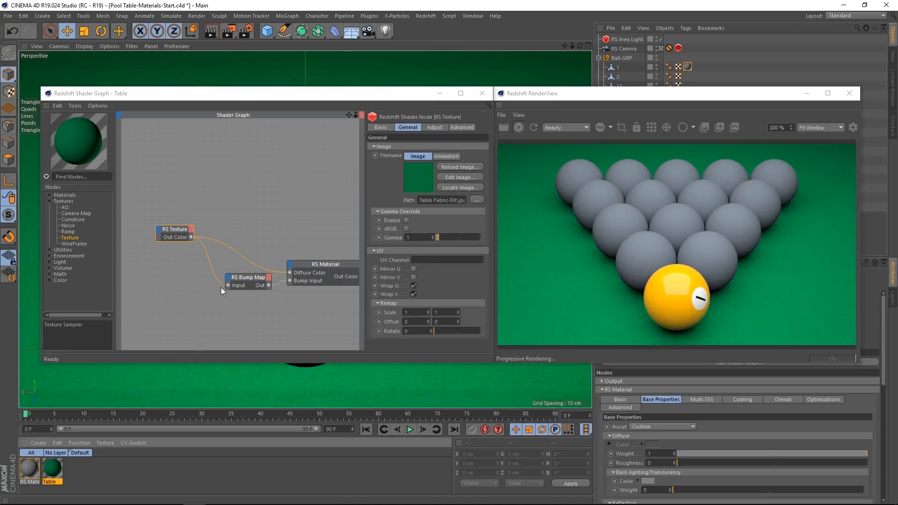
pyautogui.moveTo(192, 284)
pyautogui.mouseDown(button='middle')
pyautogui.moveTo(168, 252)
pyautogui.moveTo(190, 282)
pyautogui.mouseUp(button='middle')
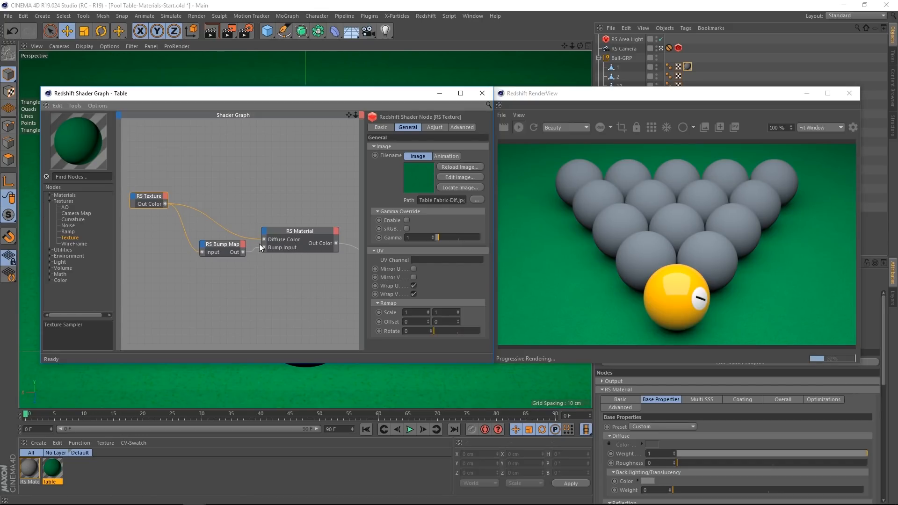
pyautogui.moveTo(219, 247); pyautogui.dragTo(207, 259)
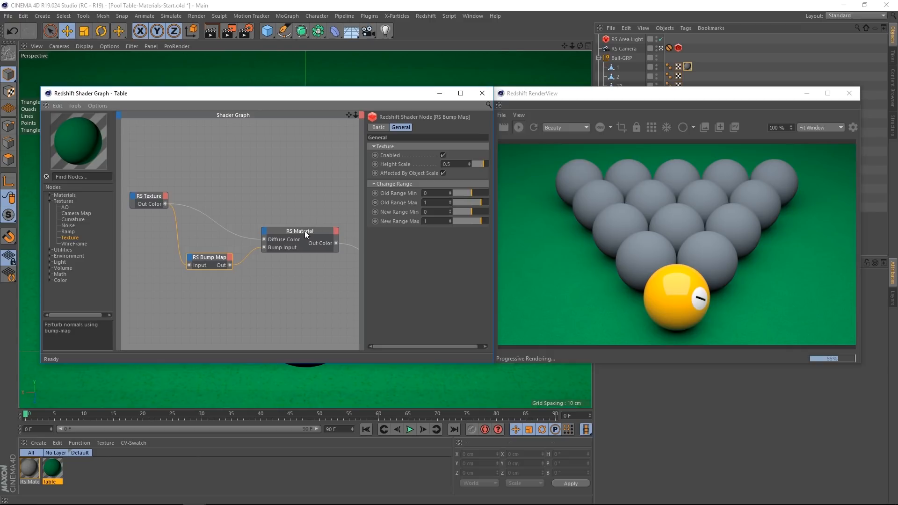
pyautogui.click(52, 468)
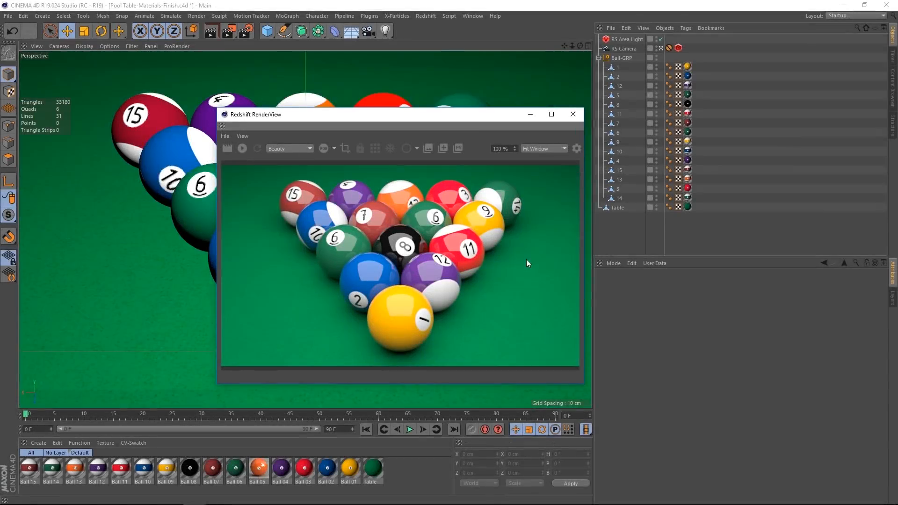
# Start live rendering the finished scene, try a vignetting of 16.44 in the Redshift Camera tag's exposure settings, and set vignetting to 5
pyautogui.click(243, 147)
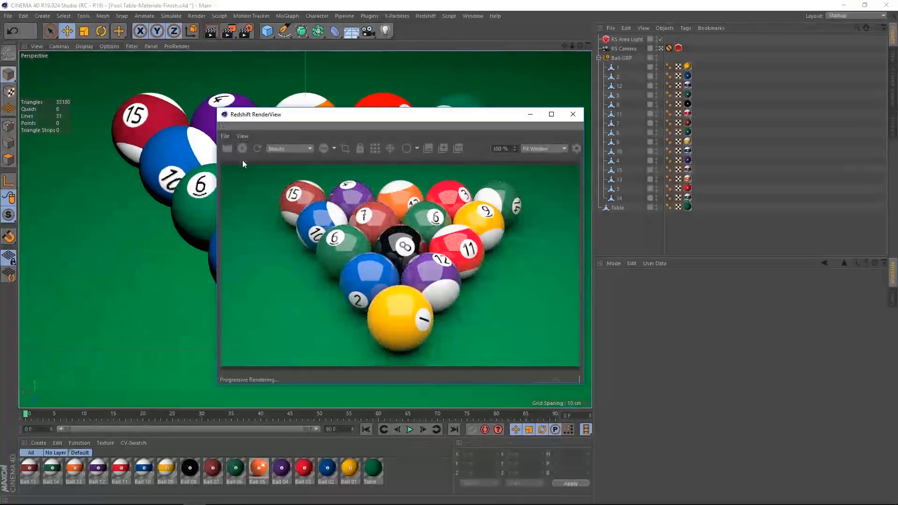
pyautogui.click(680, 49)
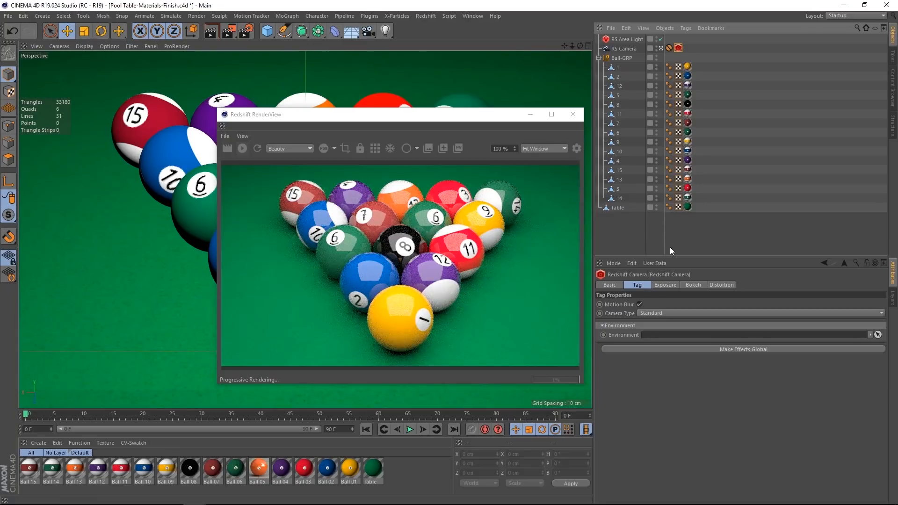
pyautogui.click(665, 284)
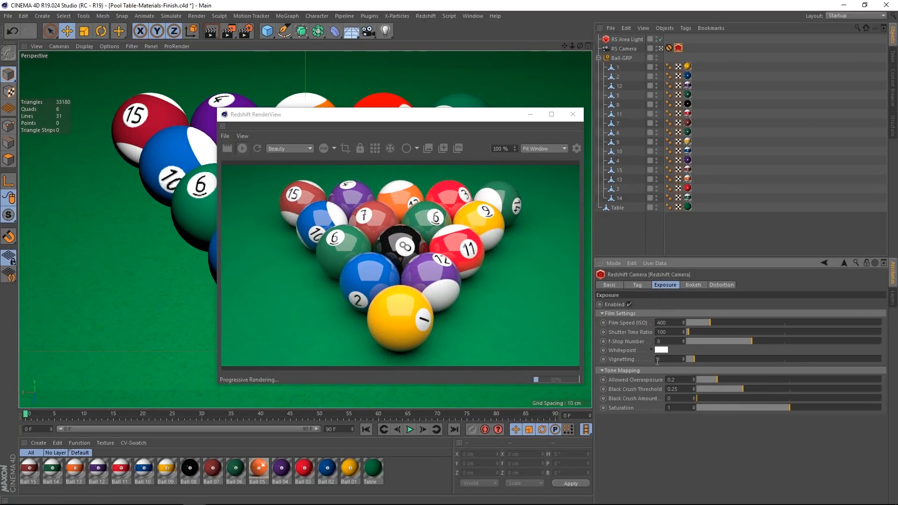
pyautogui.moveTo(695, 358); pyautogui.dragTo(803, 363)
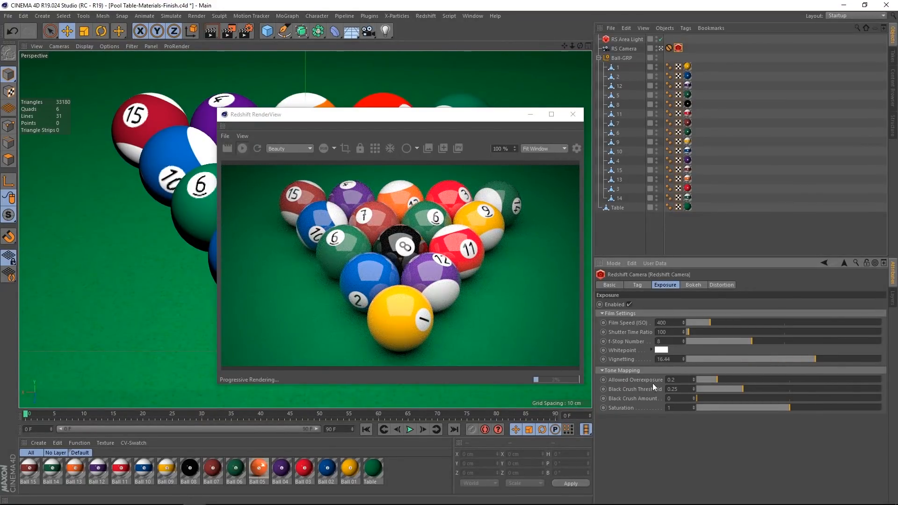
pyautogui.doubleClick(677, 359)
pyautogui.write('5')
pyautogui.press('Return')
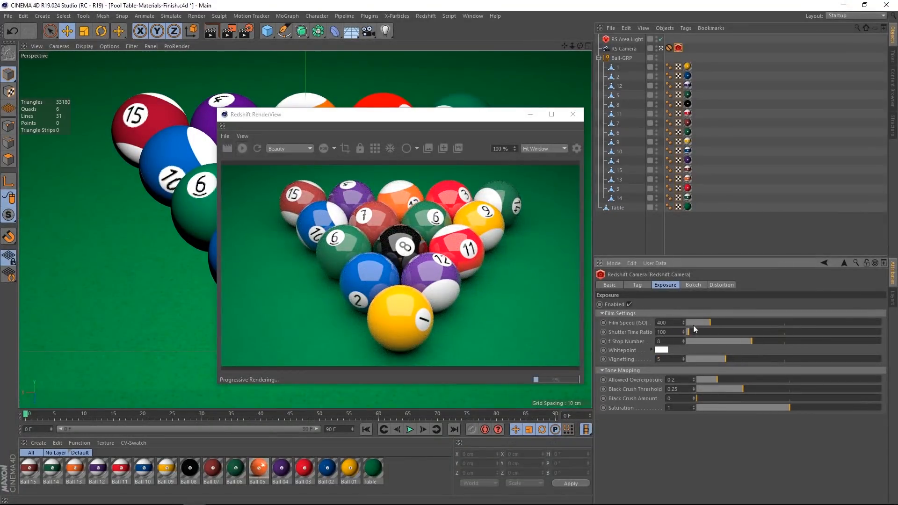
# Enable the bokeh effect on the Redshift Camera tag
pyautogui.click(693, 285)
pyautogui.click(630, 305)
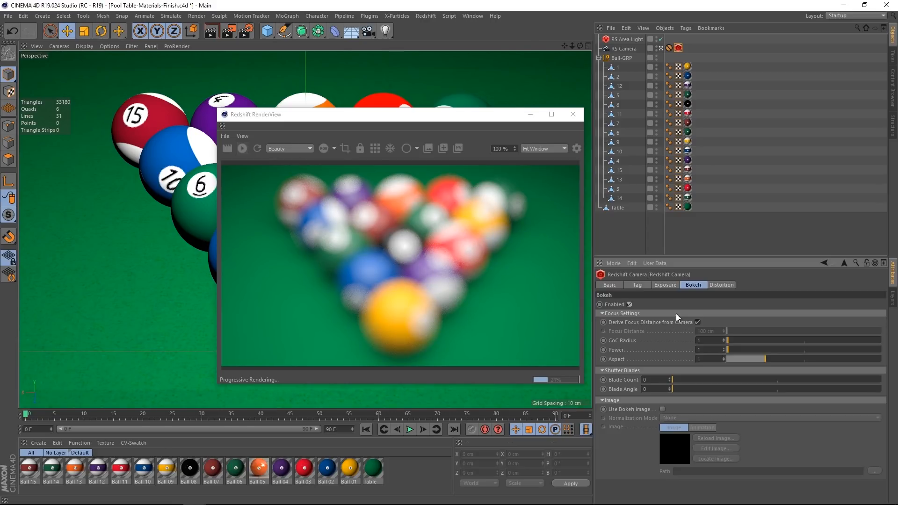
# Try focus distances of 50 cm and 200 cm on the RS Camera object
pyautogui.click(621, 48)
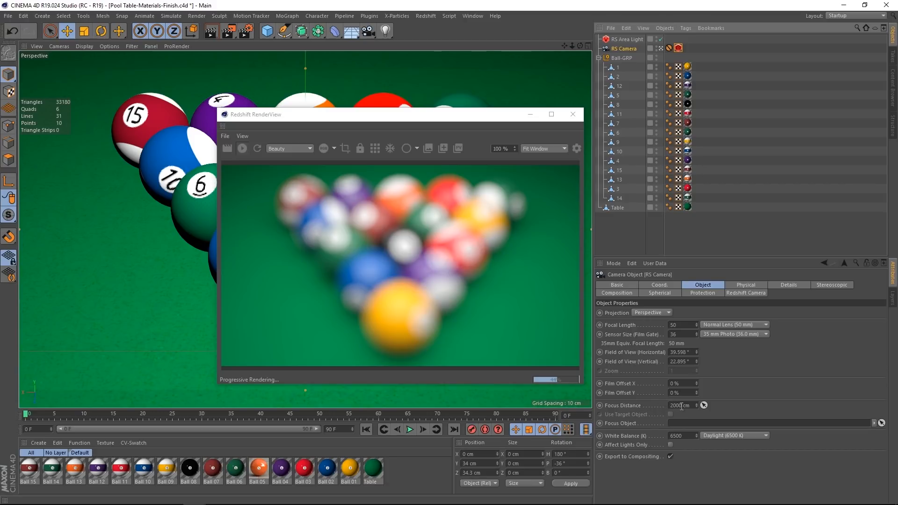
pyautogui.doubleClick(682, 404)
pyautogui.write('50')
pyautogui.press('Return')
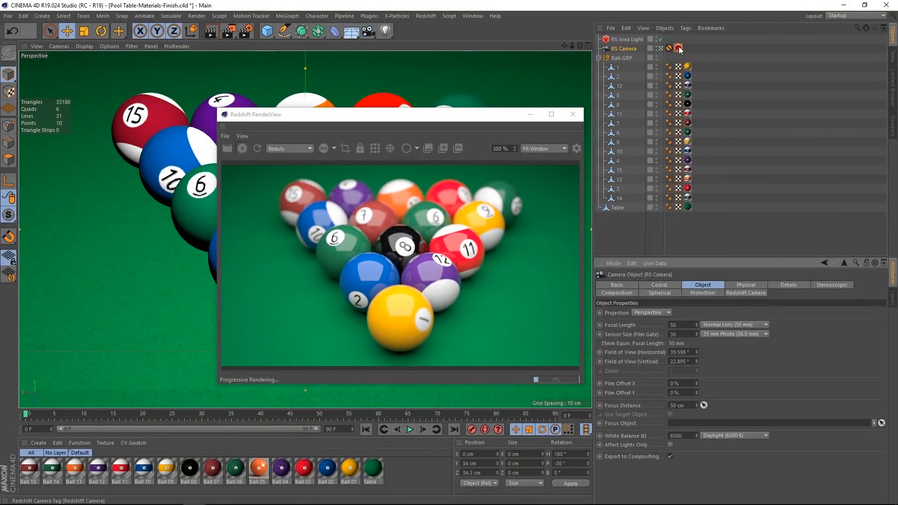
pyautogui.moveTo(684, 406); pyautogui.dragTo(661, 405)
pyautogui.write('200')
pyautogui.press('Return')
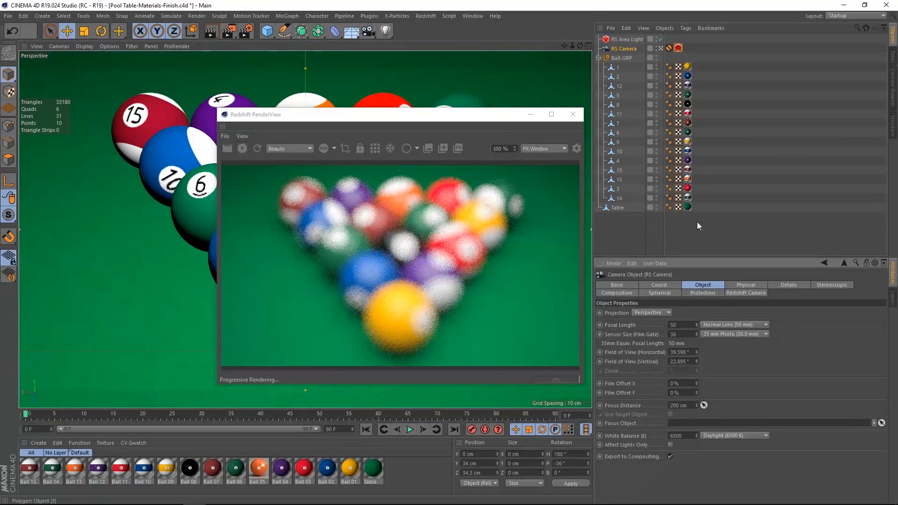
# Try a tag-level focus distance of 50 cm with deriving it from the camera turned off, and turn deriving back on
pyautogui.click(678, 48)
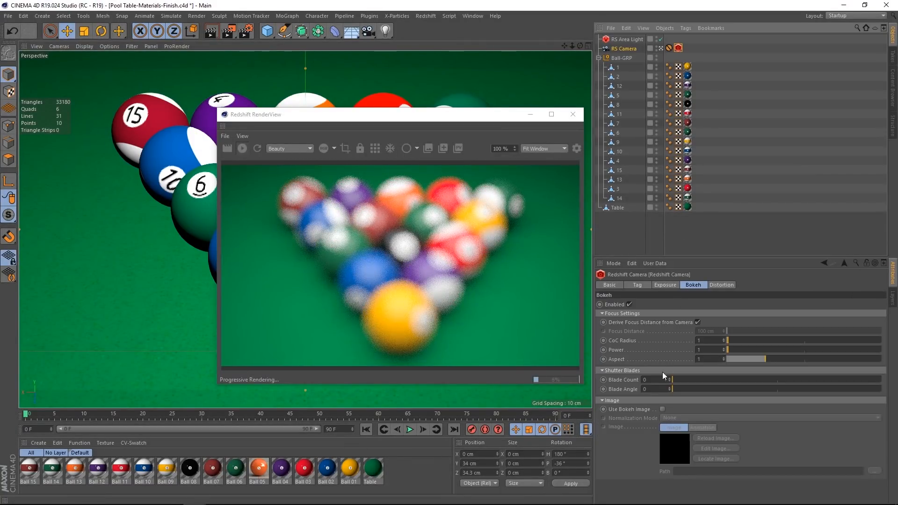
pyautogui.click(698, 322)
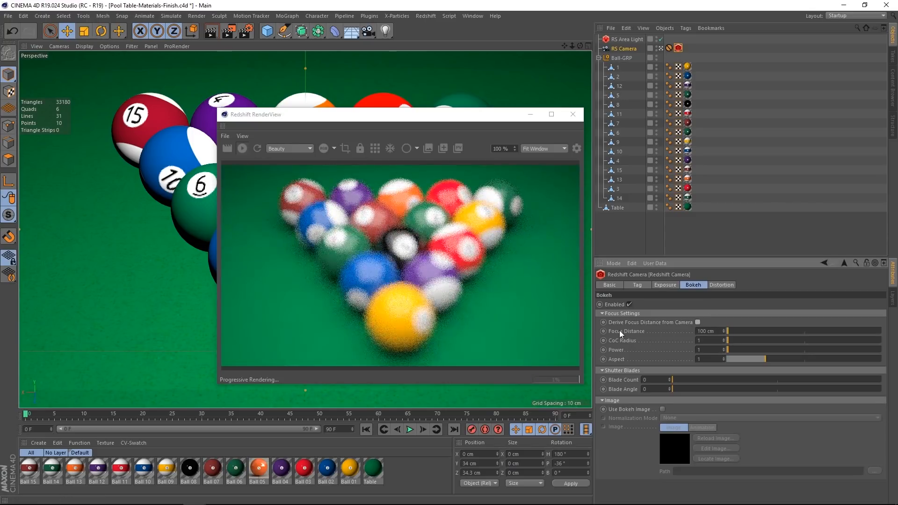
pyautogui.doubleClick(708, 331)
pyautogui.write('50')
pyautogui.press('Return')
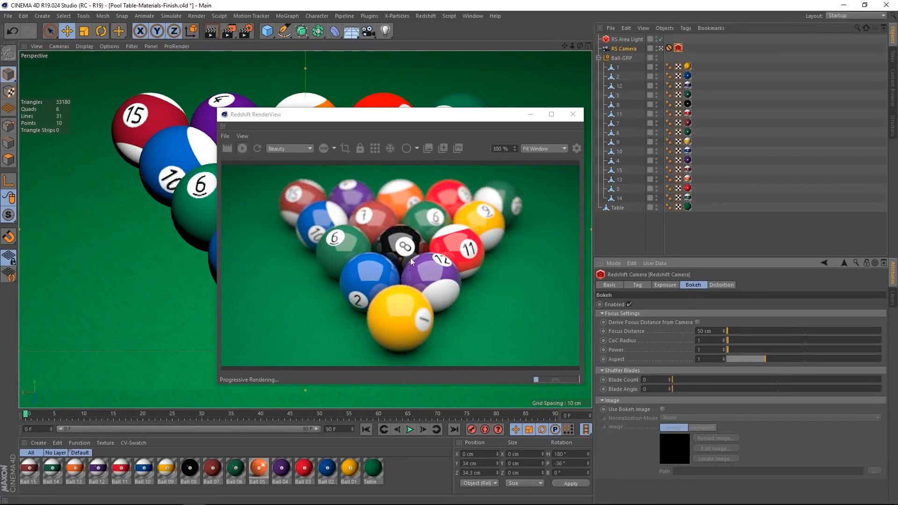
pyautogui.click(697, 322)
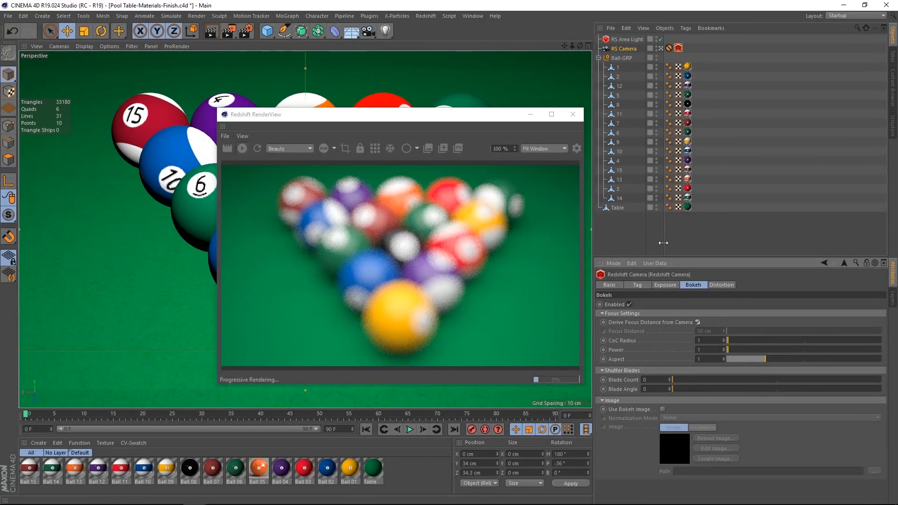
# Set ball 8 as the RS Camera's focus object, and return to the Redshift Camera tag's bokeh settings
pyautogui.click(629, 48)
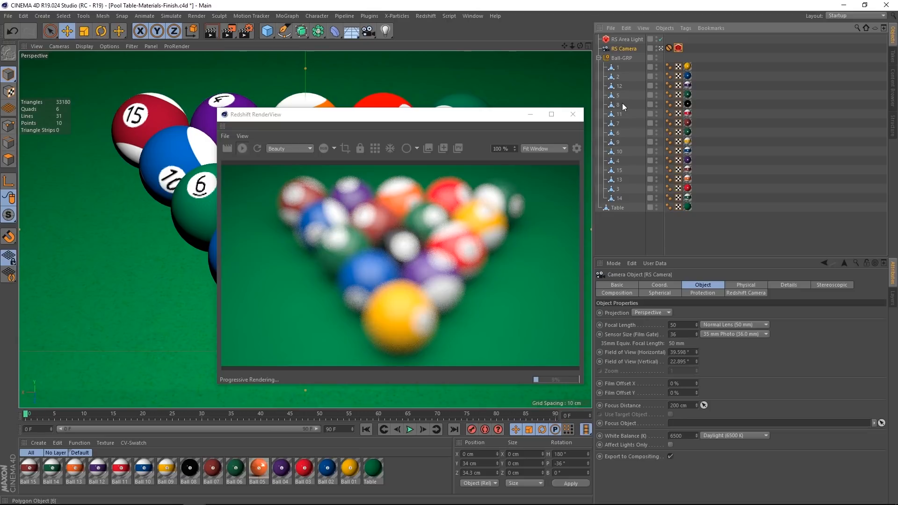
pyautogui.moveTo(616, 104); pyautogui.dragTo(686, 426)
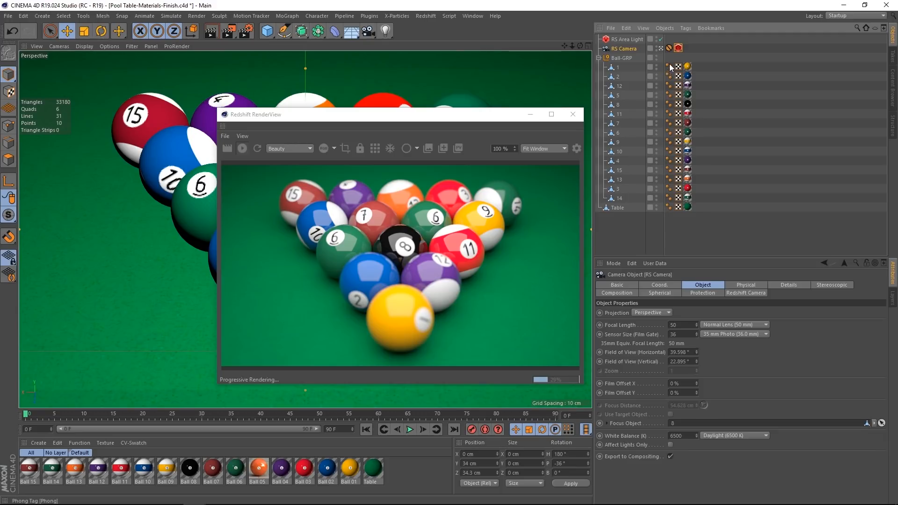
pyautogui.click(678, 48)
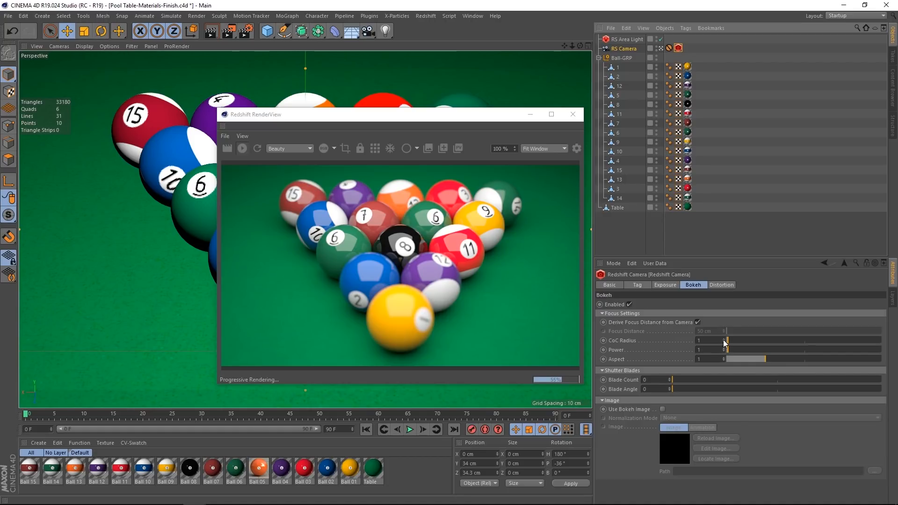
# Try a bokeh CoC Radius of 5.26 on the Redshift Camera tag, and set it back to 1
pyautogui.moveTo(730, 338); pyautogui.dragTo(732, 340)
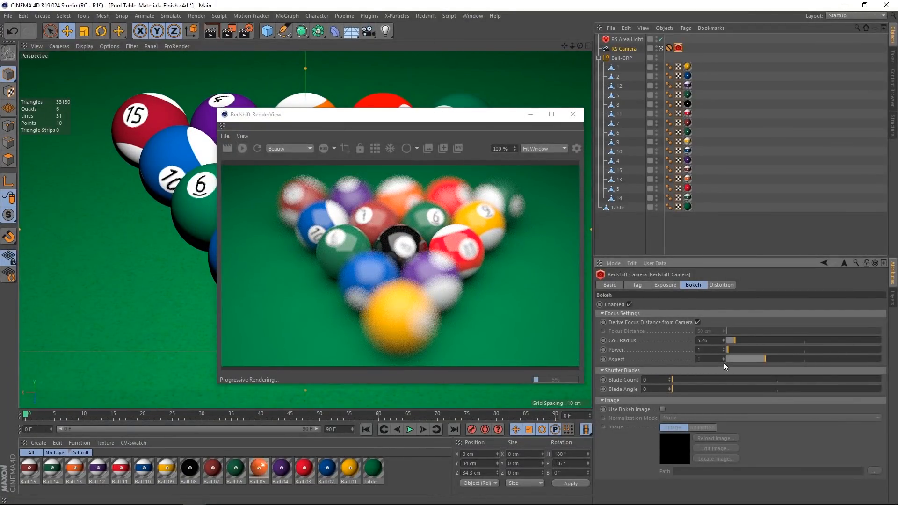
pyautogui.moveTo(733, 341); pyautogui.dragTo(672, 337)
pyautogui.write('1')
pyautogui.press('Return')
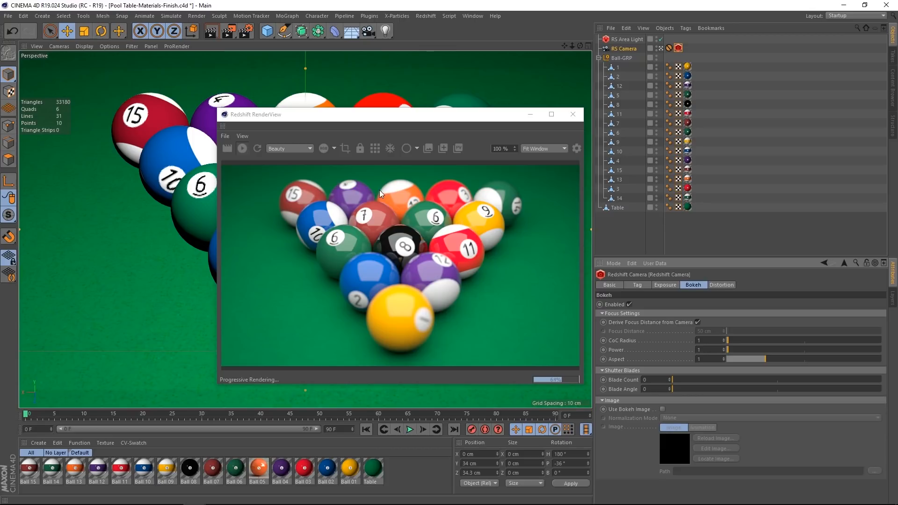
# Set Redshift's primary GI engine to Brute Force and its secondary GI engine to Irradiance Point Cloud in the render settings
pyautogui.click(245, 31)
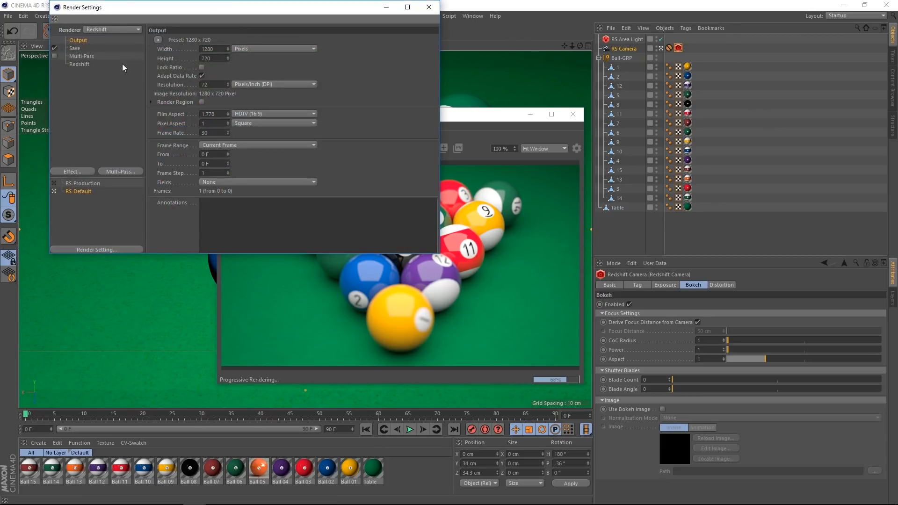
pyautogui.click(85, 66)
pyautogui.click(273, 41)
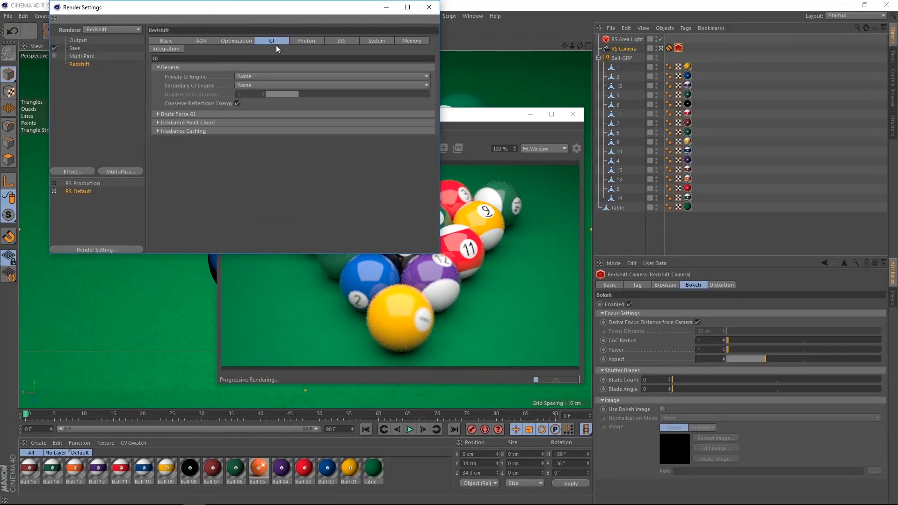
pyautogui.click(249, 76)
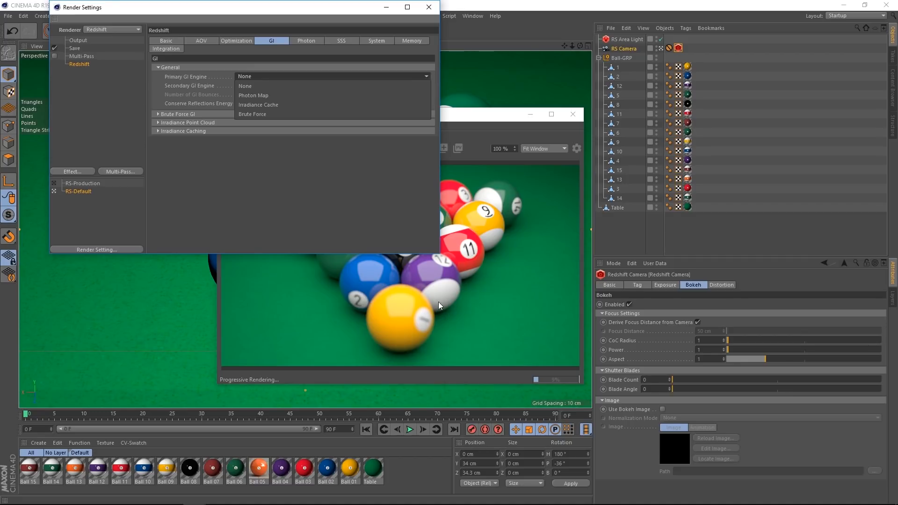
pyautogui.click(252, 113)
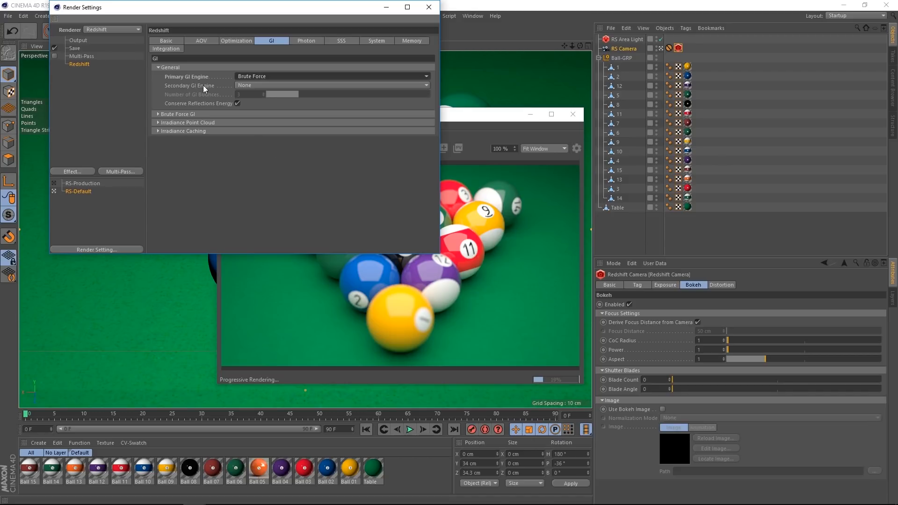
pyautogui.click(242, 83)
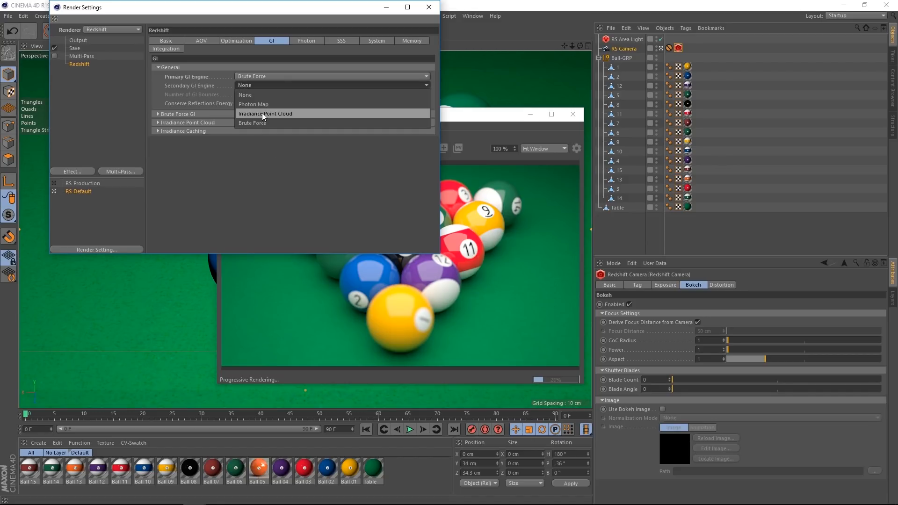
pyautogui.click(285, 113)
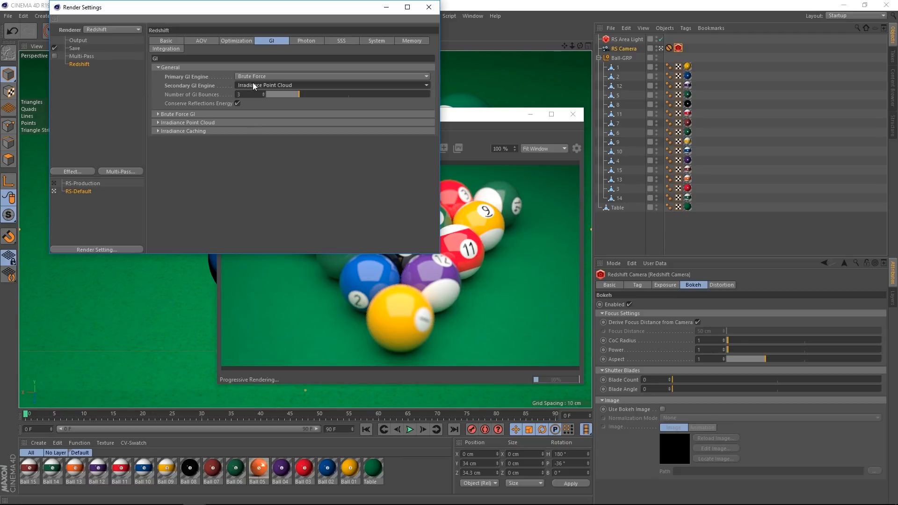
pyautogui.click(471, 119)
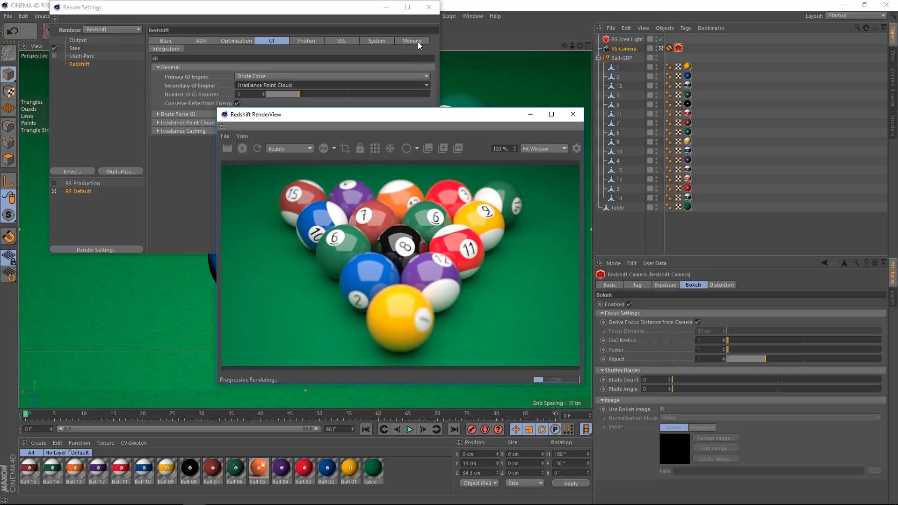
pyautogui.click(428, 7)
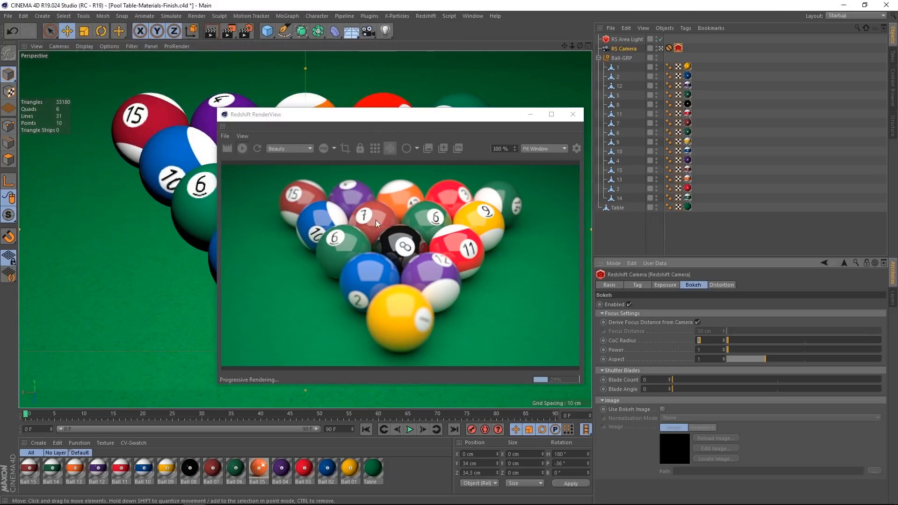
# Switch the RenderView to bucket rendering, refresh the render, and display the image at Original Size
pyautogui.click(377, 147)
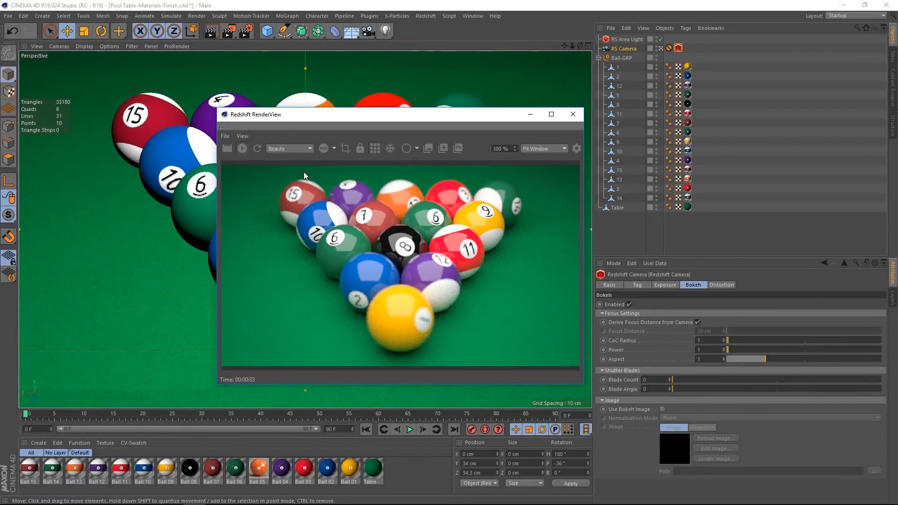
pyautogui.click(256, 148)
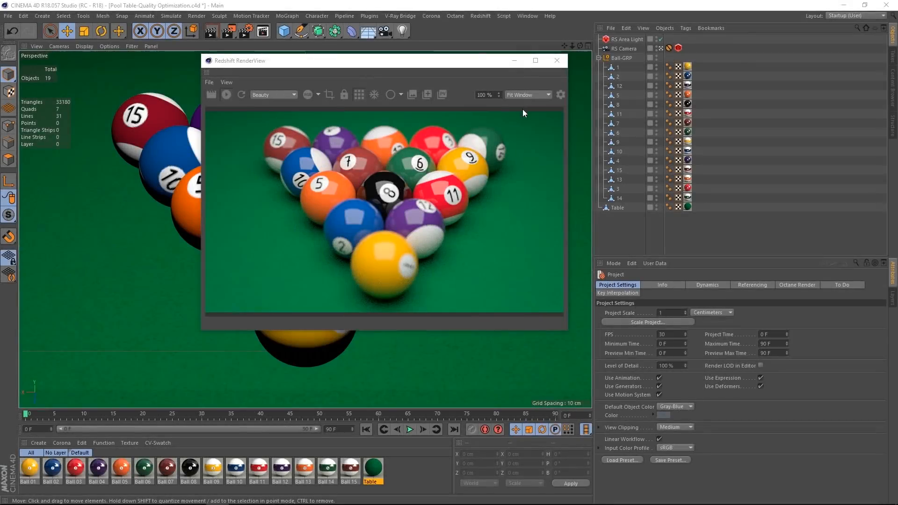
pyautogui.click(543, 95)
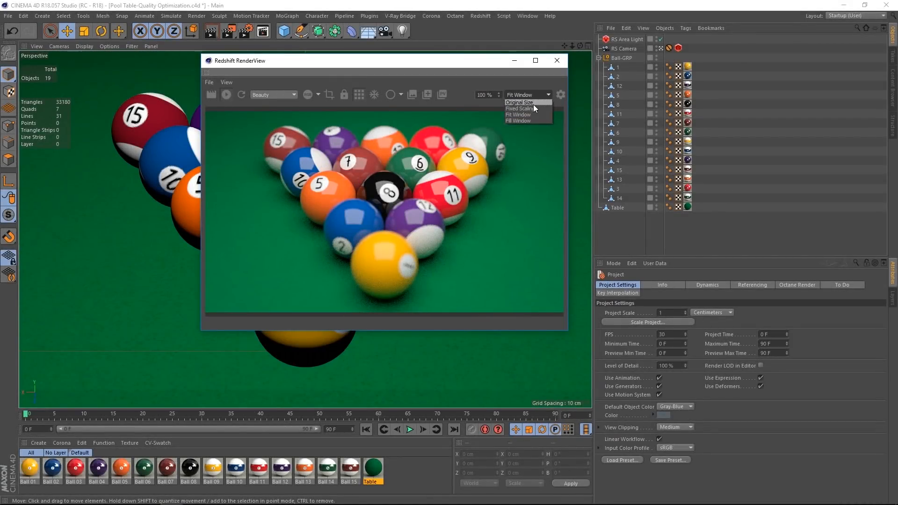
pyautogui.click(533, 104)
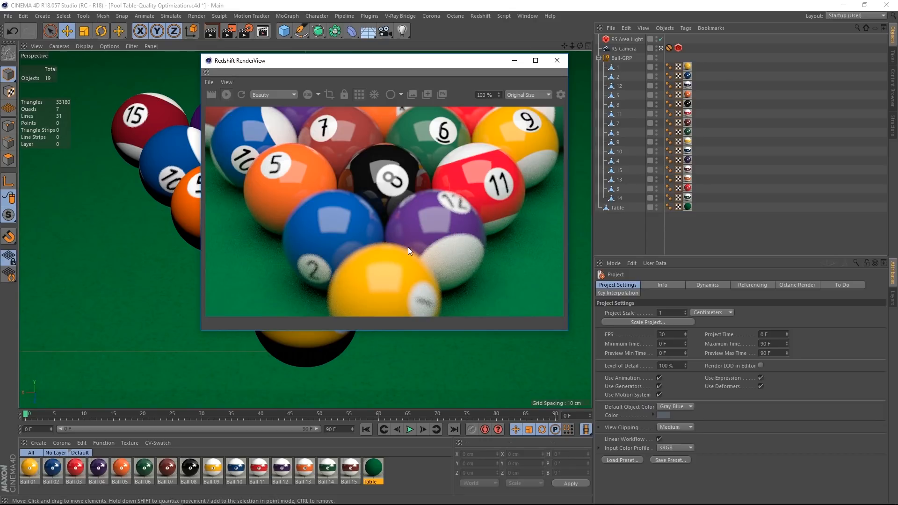
# Set Redshift's unified sampling to a Samples Max of 128 and a Samples Min of 16
pyautogui.hotkey('ctrl', 'b')
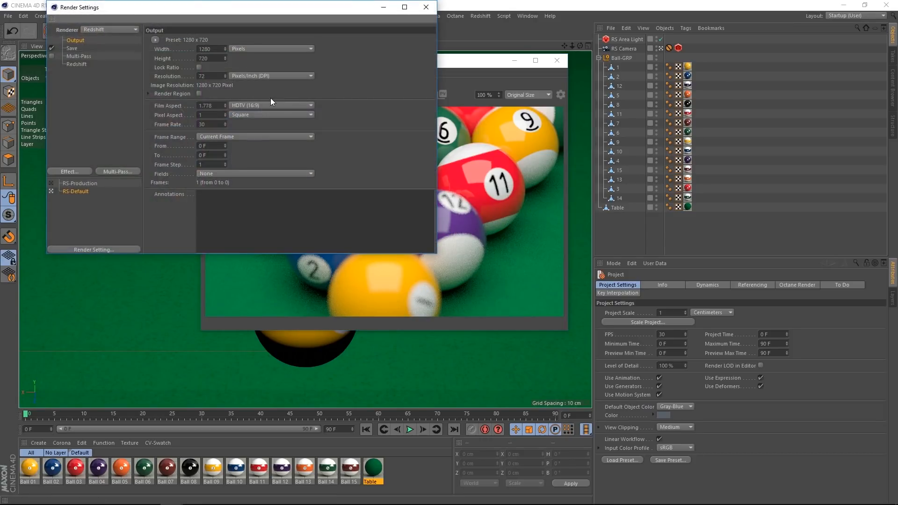
pyautogui.click(78, 64)
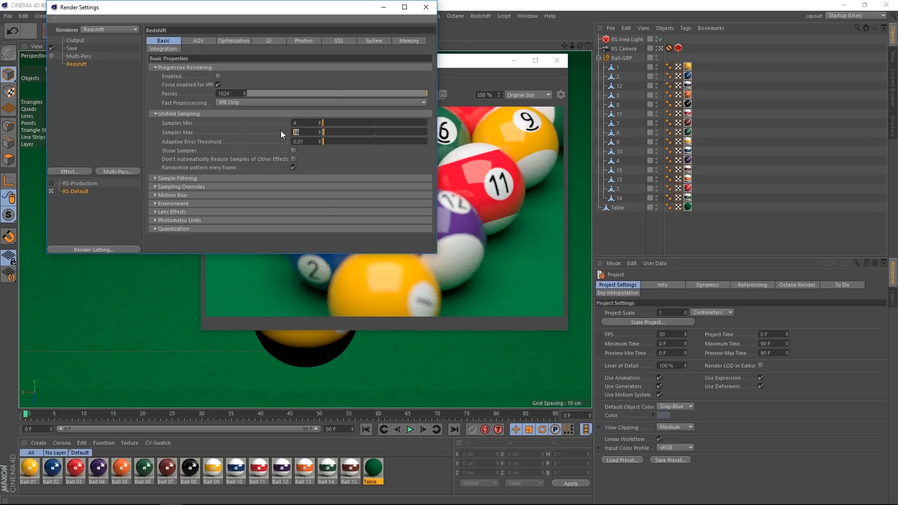
pyautogui.press('Return')
pyautogui.moveTo(304, 123); pyautogui.dragTo(279, 120)
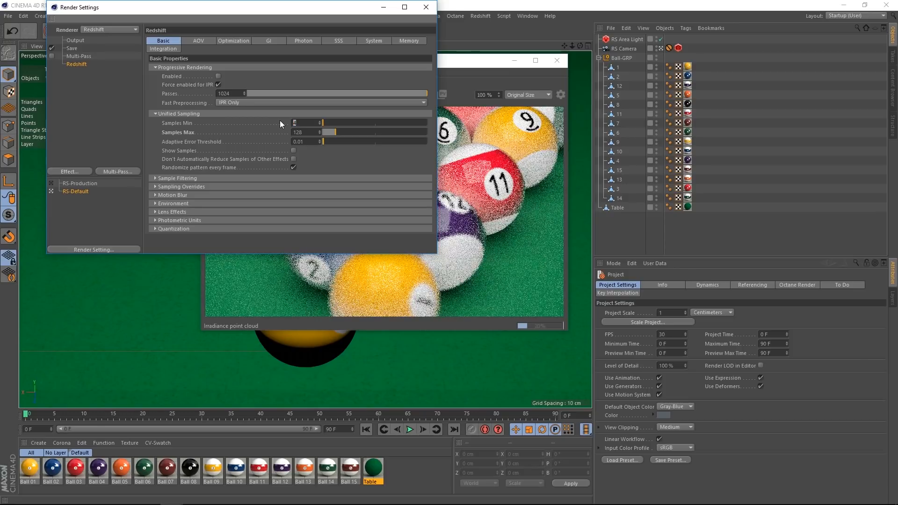
pyautogui.write('16')
pyautogui.press('Return')
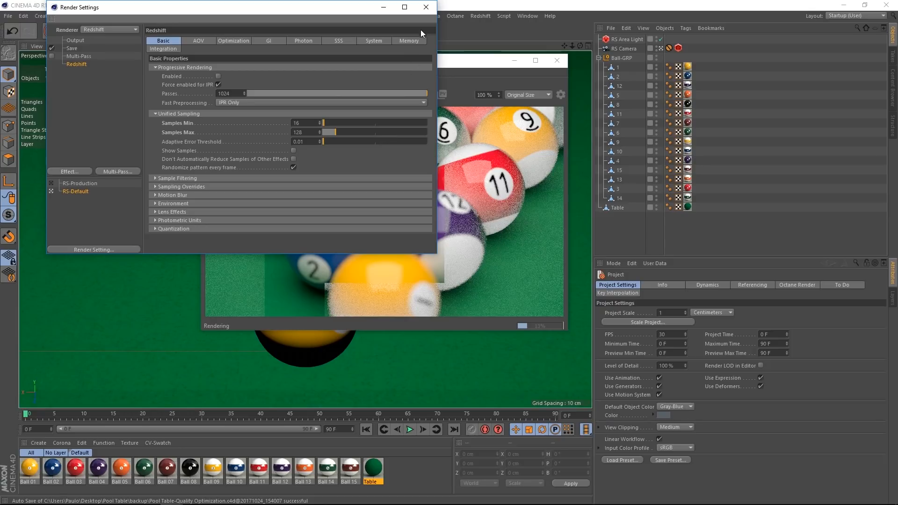
pyautogui.click(425, 7)
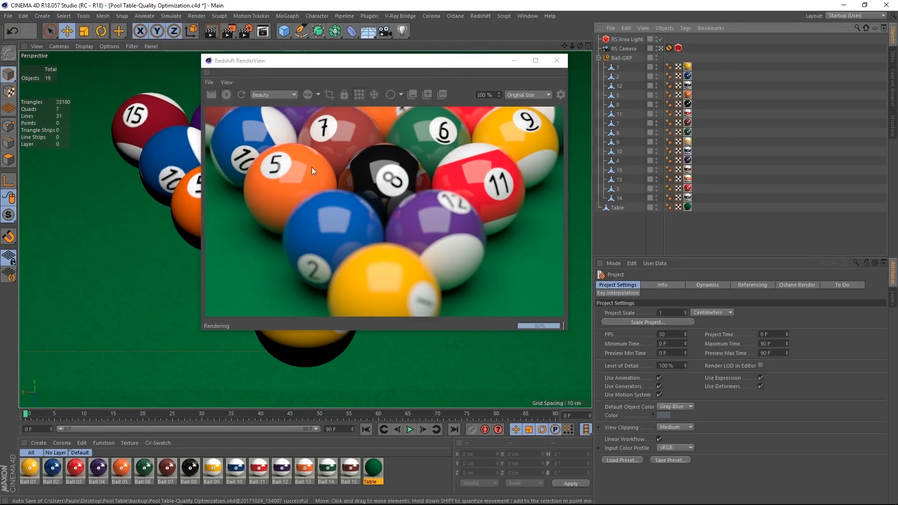
# Store RenderView snapshots of both the regular render and the Clay render
pyautogui.click(427, 94)
pyautogui.click(401, 95)
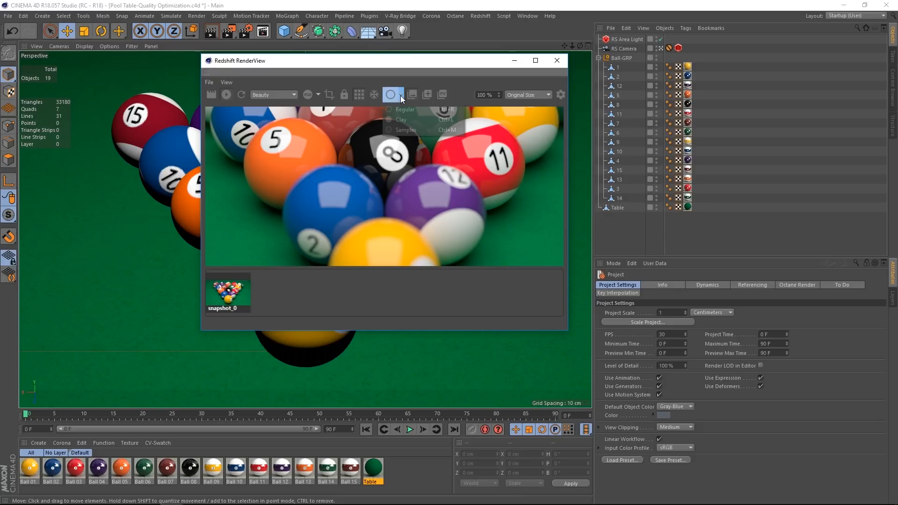
pyautogui.click(405, 120)
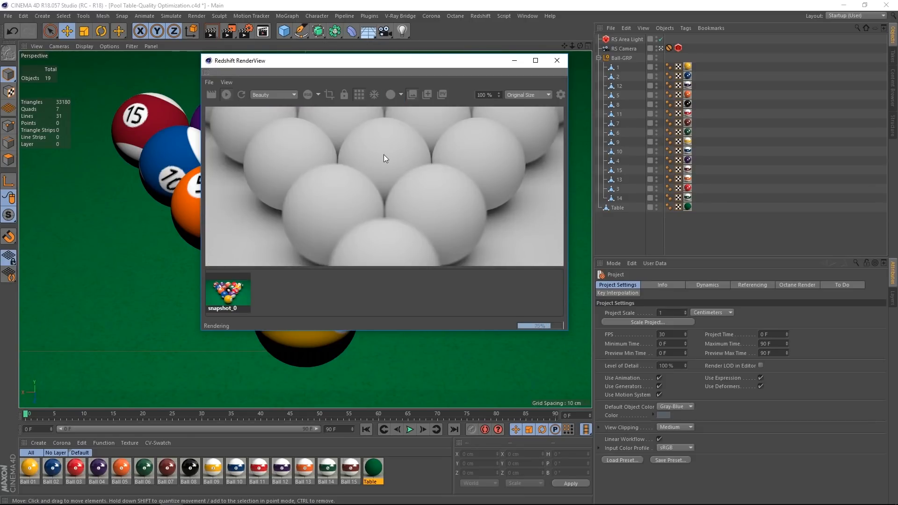
pyautogui.click(427, 94)
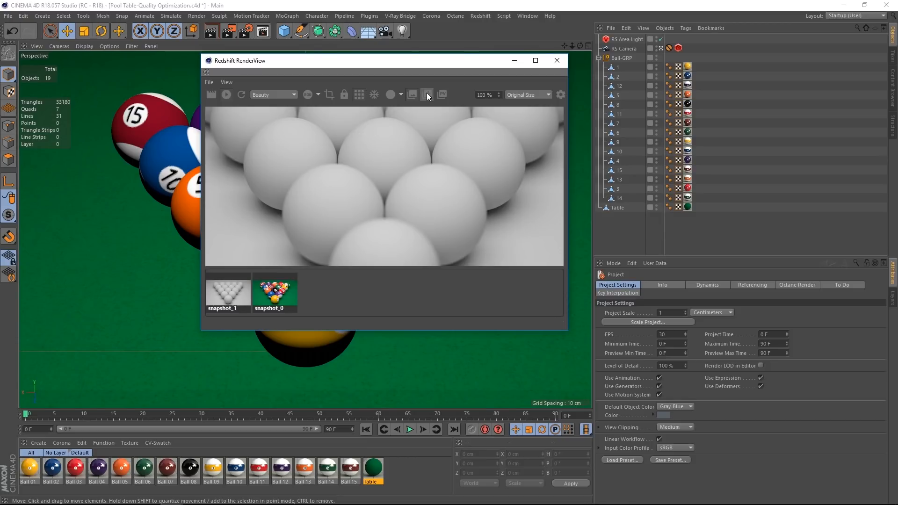
# Set the RS Area Light's samples to 1024, and compare the new clay render's shadows with the clay snapshot
pyautogui.moveTo(465, 165); pyautogui.dragTo(461, 195)
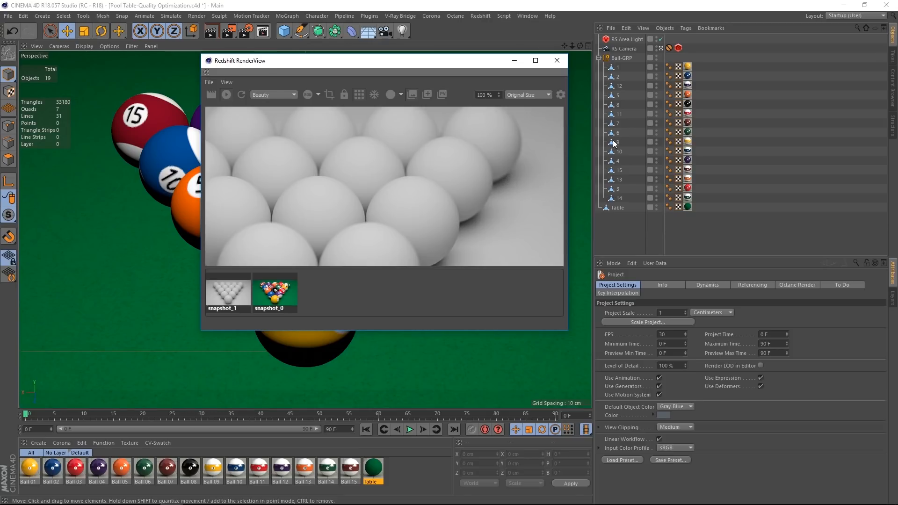
pyautogui.click(621, 39)
pyautogui.moveTo(884, 406); pyautogui.dragTo(882, 502)
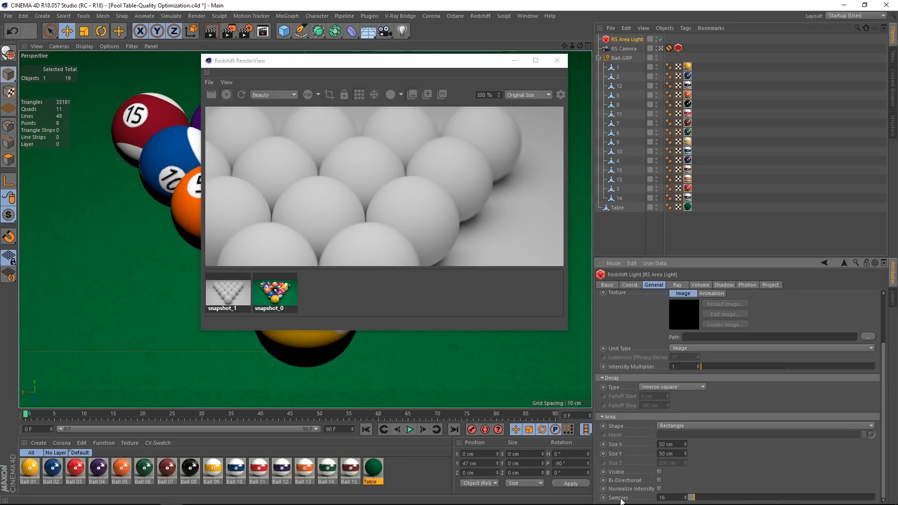
pyautogui.doubleClick(662, 497)
pyautogui.write('1024')
pyautogui.press('Return')
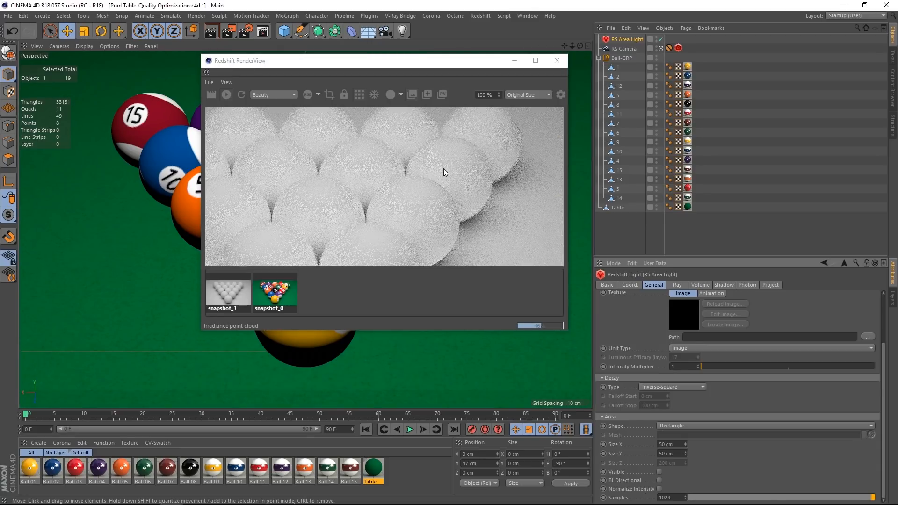
pyautogui.click(222, 291)
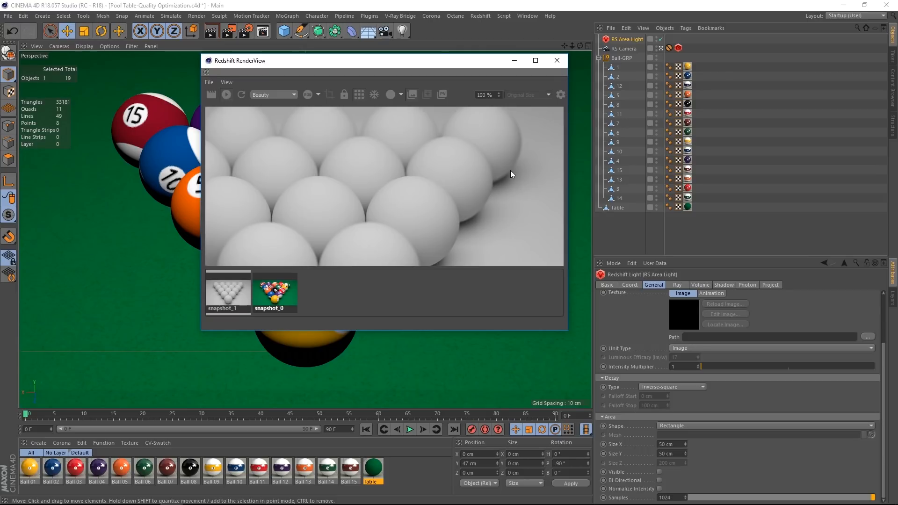
pyautogui.click(324, 293)
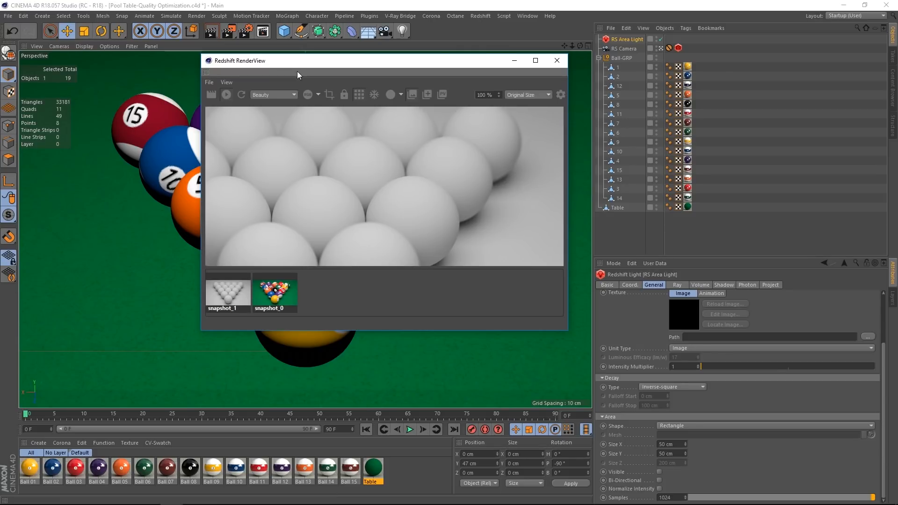
# Set the Brute Force GI number of rays to 512, and compare the clay render with the clay snapshot up close
pyautogui.click(246, 33)
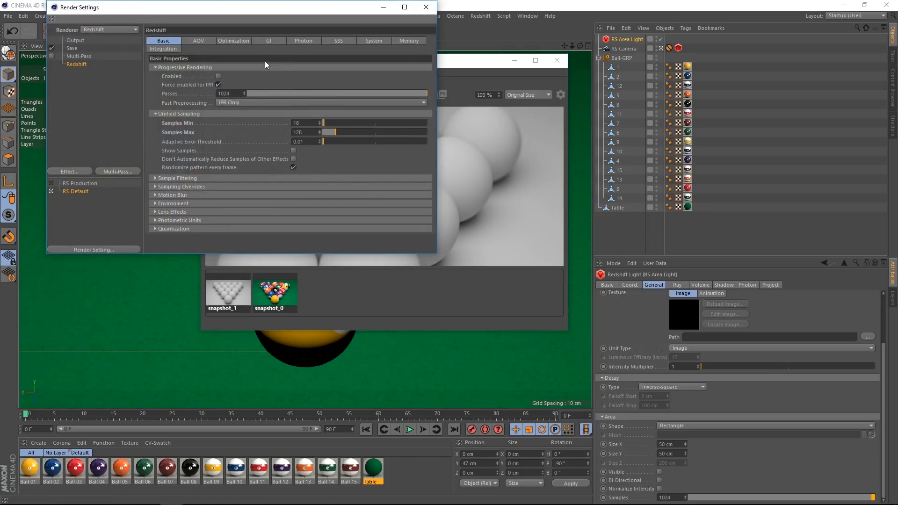
pyautogui.click(274, 40)
pyautogui.click(177, 114)
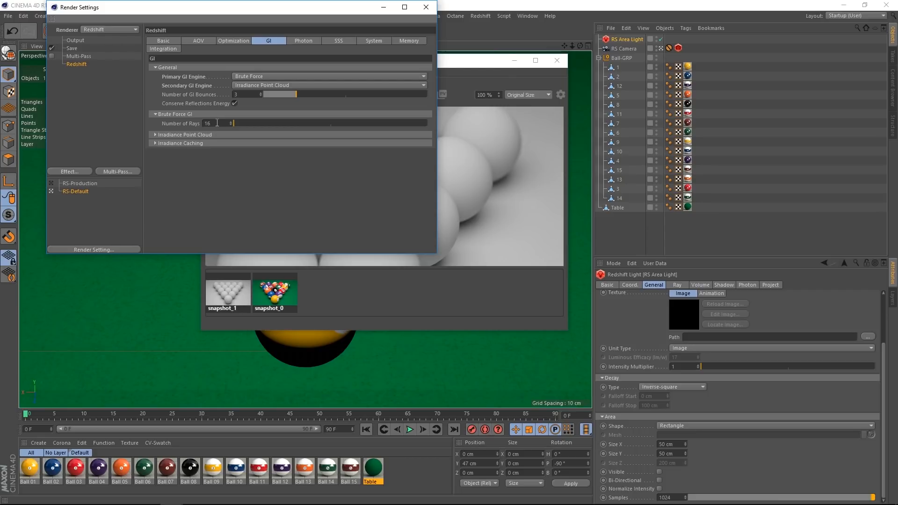
pyautogui.write('12')
pyautogui.press('Return')
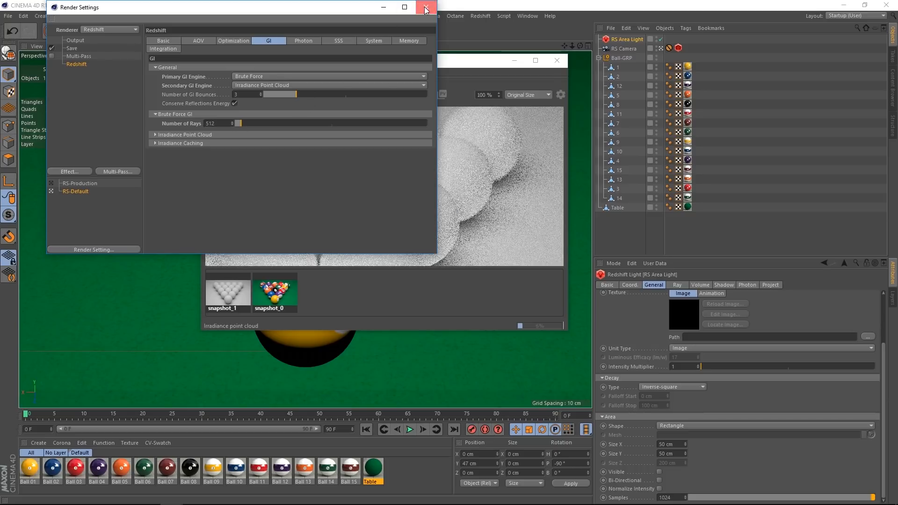
pyautogui.click(425, 8)
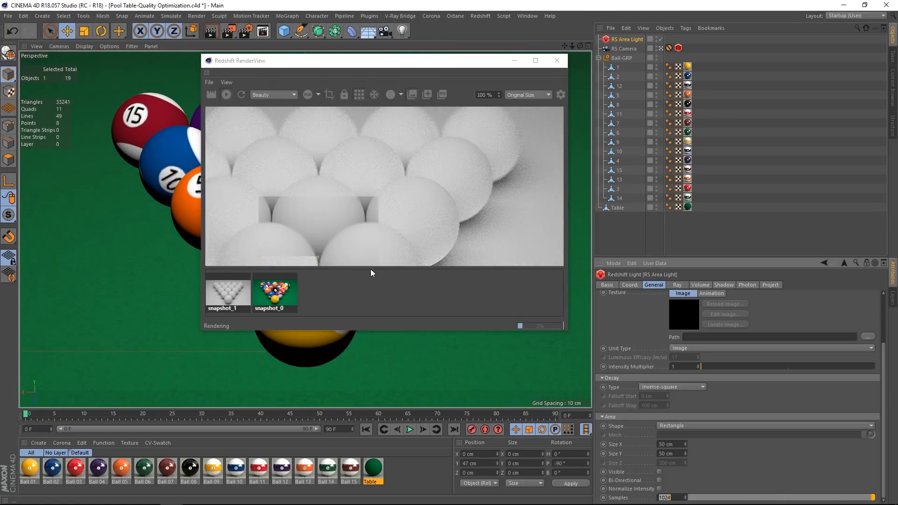
pyautogui.scroll(1, 459, 200)
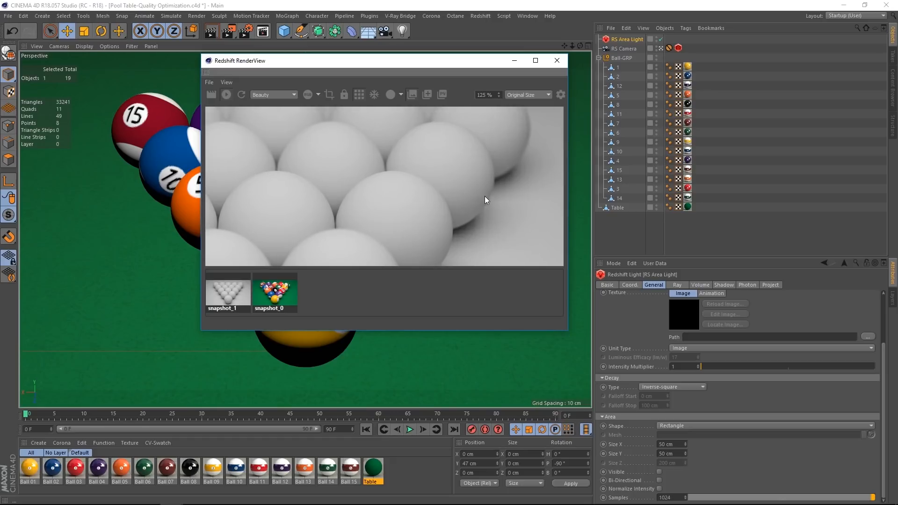
pyautogui.scroll(3, 467, 199)
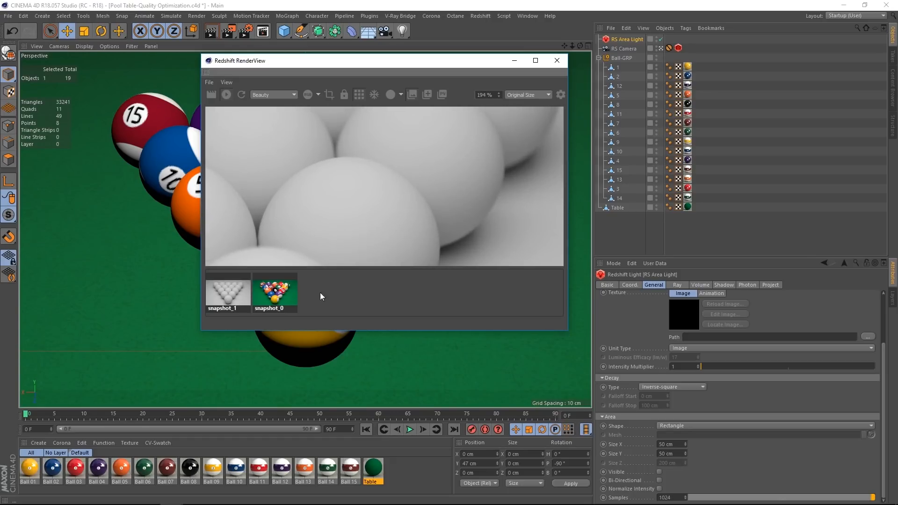
pyautogui.click(240, 296)
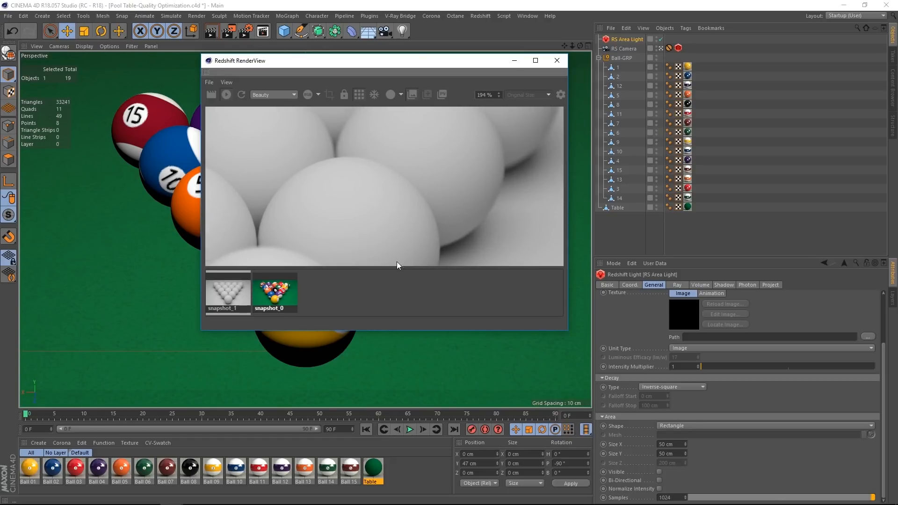
pyautogui.moveTo(394, 190); pyautogui.dragTo(425, 145)
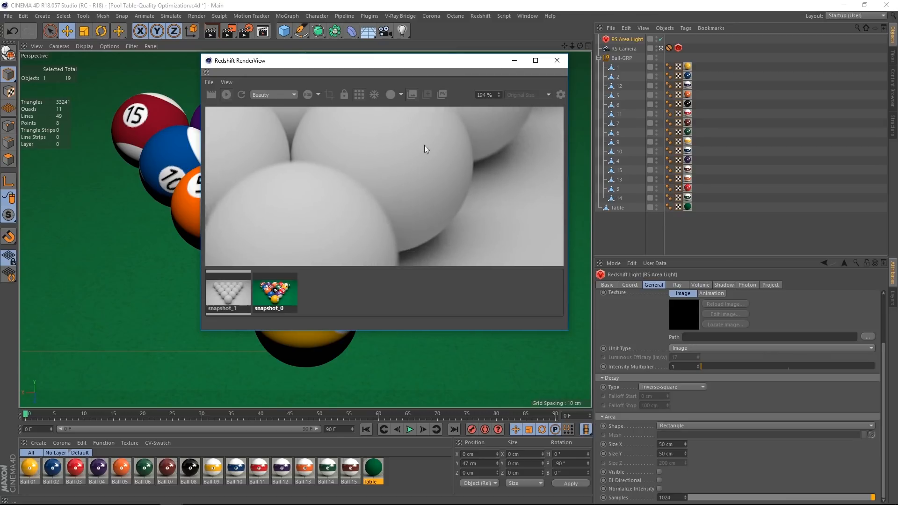
# Switch between the clay and beauty snapshots and the current clay render to compare noise on the balls and shadows
pyautogui.moveTo(387, 248); pyautogui.dragTo(408, 203)
pyautogui.click(310, 293)
pyautogui.click(224, 297)
pyautogui.click(324, 291)
pyautogui.click(240, 287)
pyautogui.click(366, 283)
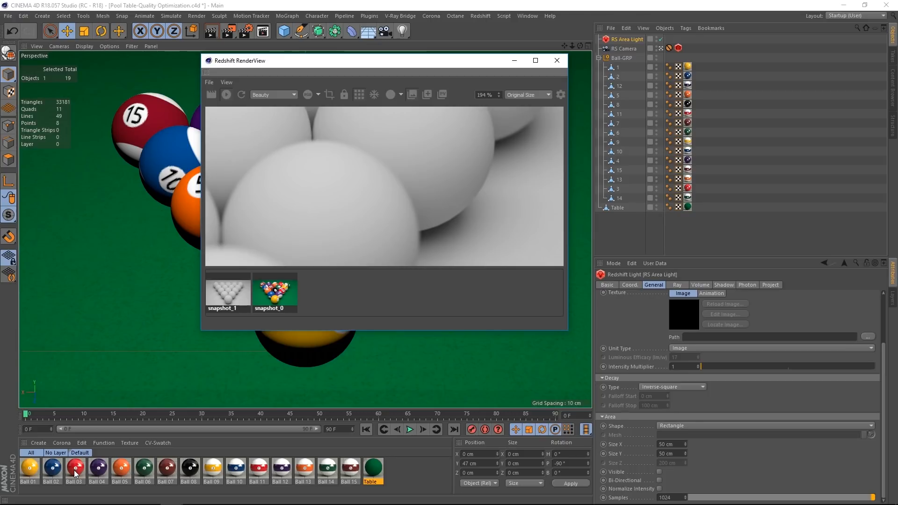
# Examine the reflection settings in the Ball 03 material's RS Material node
pyautogui.click(75, 469)
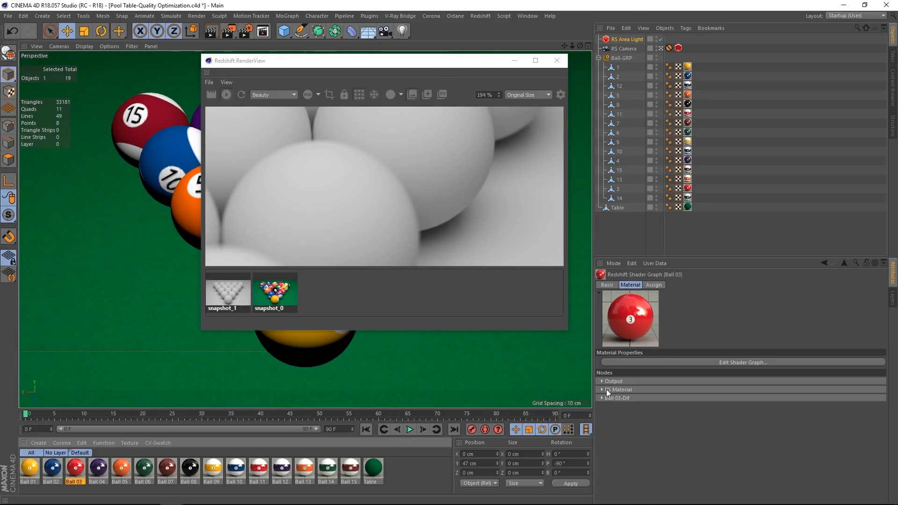
pyautogui.click(600, 388)
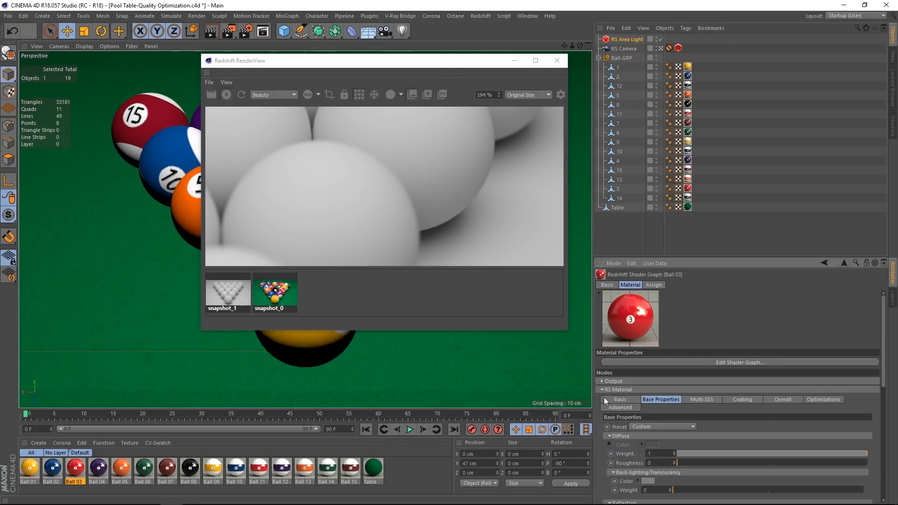
pyautogui.scroll(-5, 621, 431)
pyautogui.scroll(3, 621, 431)
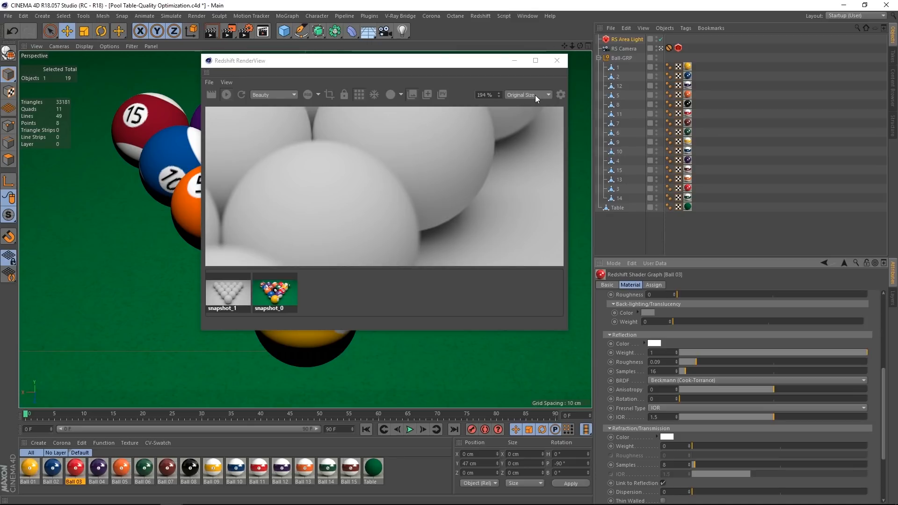
# Set the RenderView zoom to 100% and render the scene with its full materials
pyautogui.click(487, 93)
pyautogui.doubleClick(487, 95)
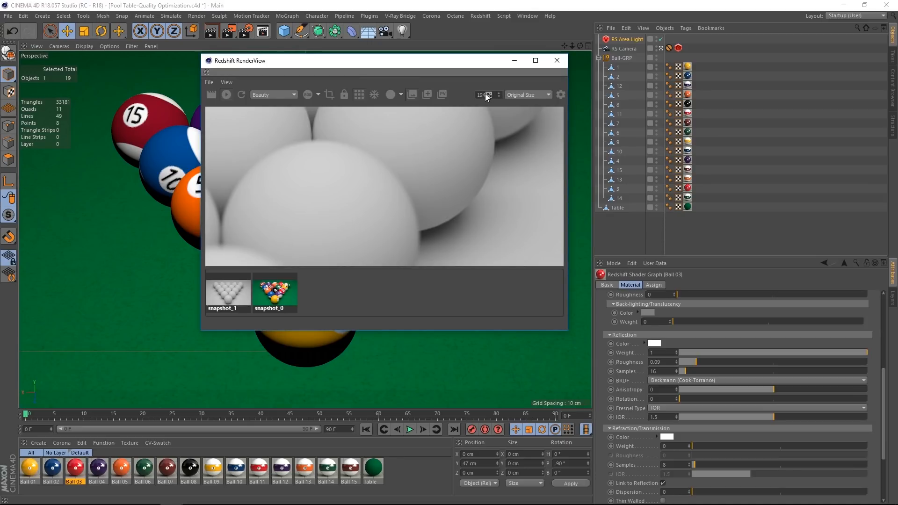
pyautogui.write('100')
pyautogui.press('Return')
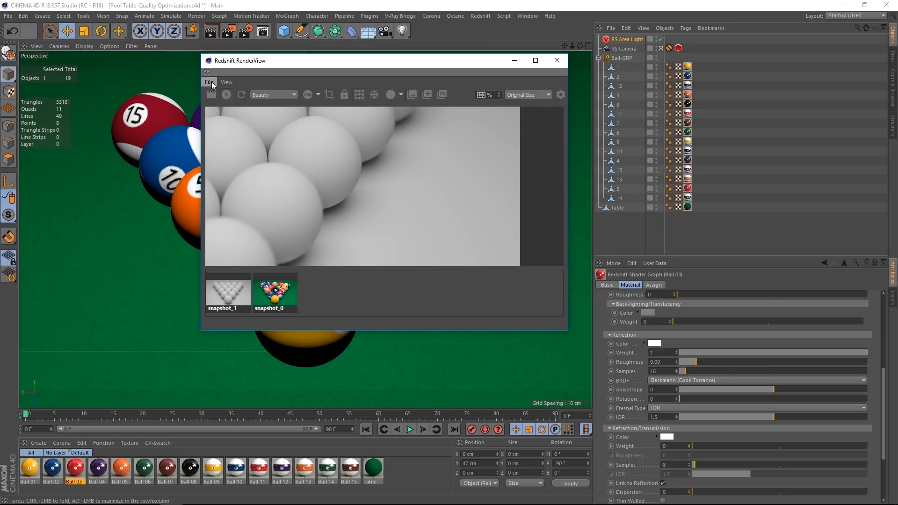
pyautogui.click(210, 94)
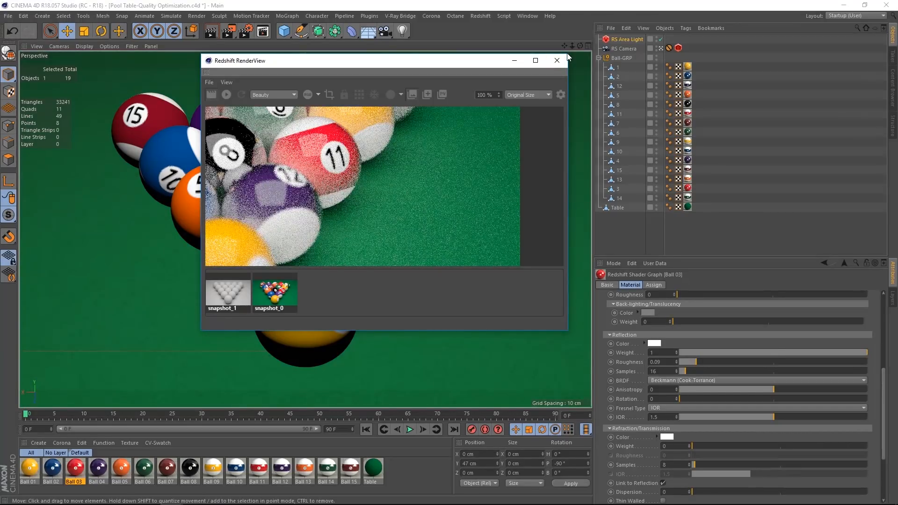
# Enlarge the RenderView window and center the image so the whole rack of balls fits in view
pyautogui.moveTo(569, 57); pyautogui.dragTo(741, 21)
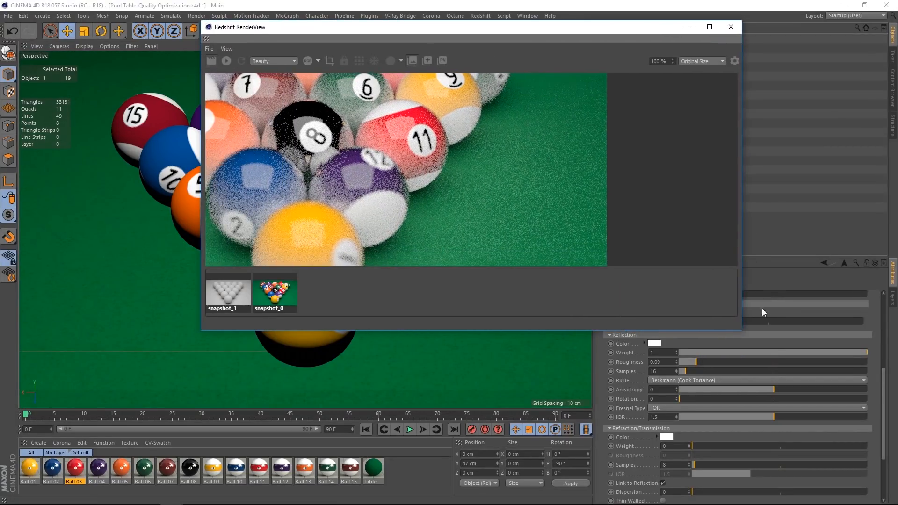
pyautogui.moveTo(741, 330); pyautogui.dragTo(814, 445)
pyautogui.moveTo(450, 261); pyautogui.dragTo(530, 262)
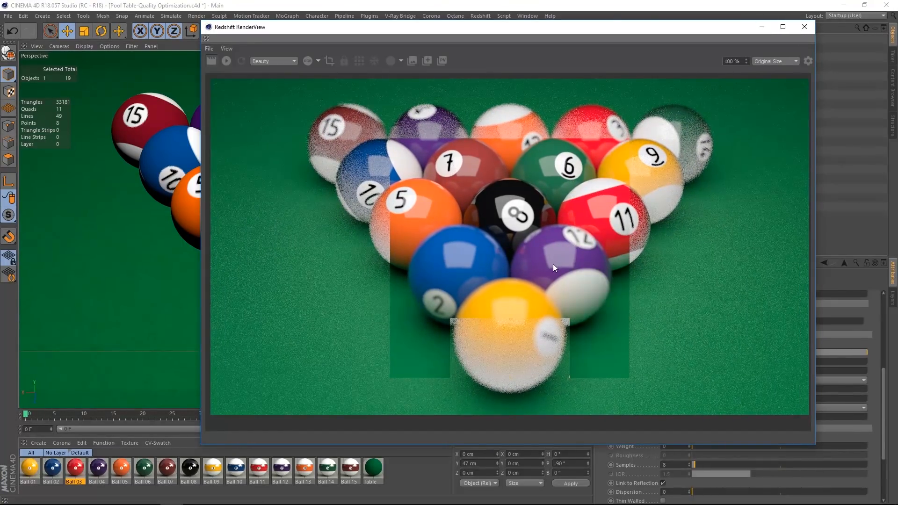